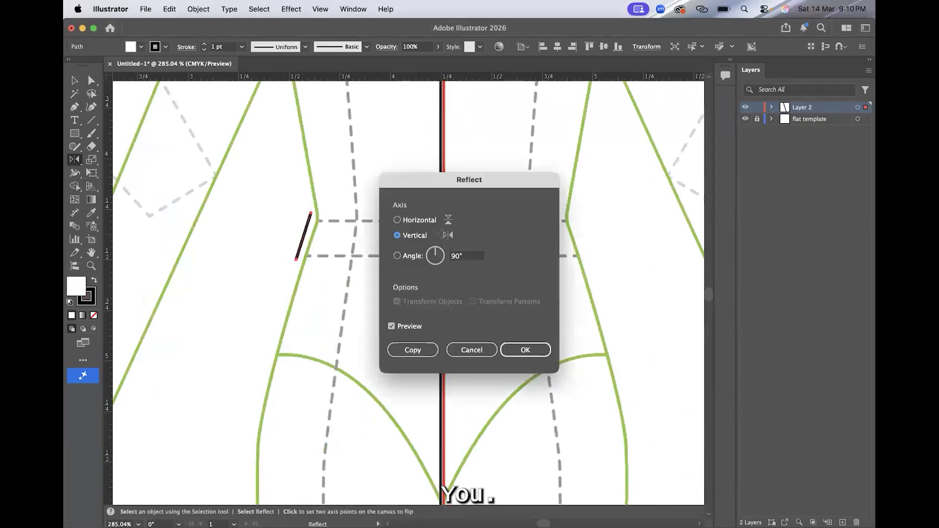
# Step: Mirror a copy of the waistband's slanted side line across the vertical axis and join both lines into a closed shape
pyautogui.click(75, 80)
pyautogui.click(176, 169)
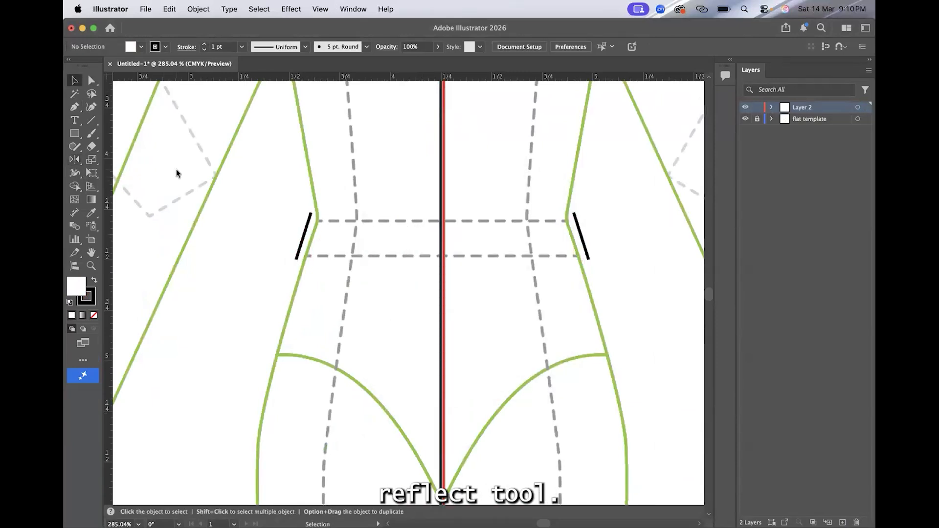
pyautogui.moveTo(256, 179); pyautogui.dragTo(577, 315)
pyautogui.rightClick(571, 239)
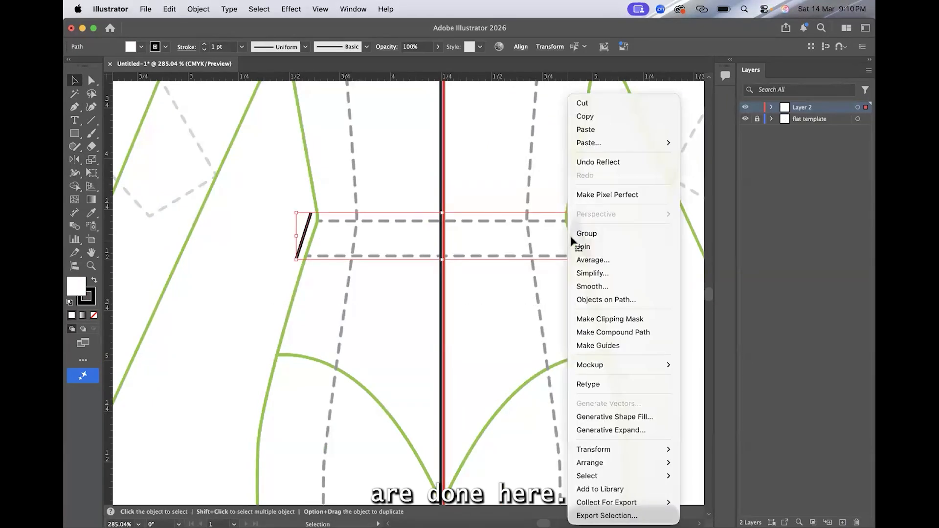
pyautogui.click(601, 246)
pyautogui.rightClick(601, 261)
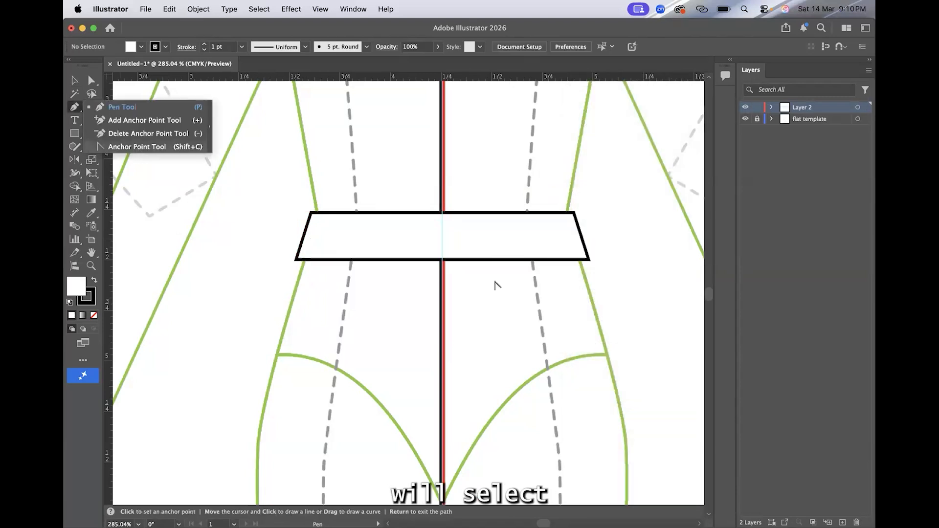
# Step: Curve the waistband's lower and upper edges slightly downward at the centre with the Anchor Point tool
pyautogui.hotkey('shift', 'c')
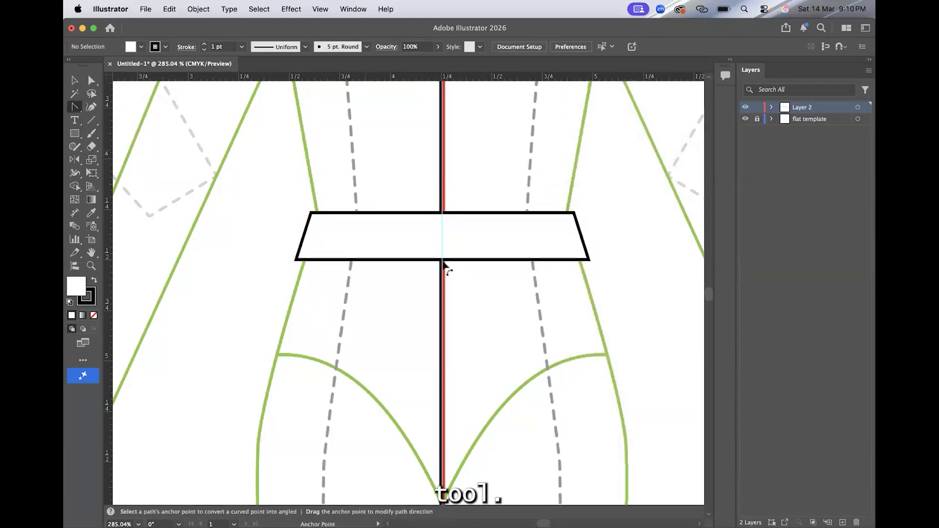
pyautogui.moveTo(443, 260); pyautogui.dragTo(443, 268)
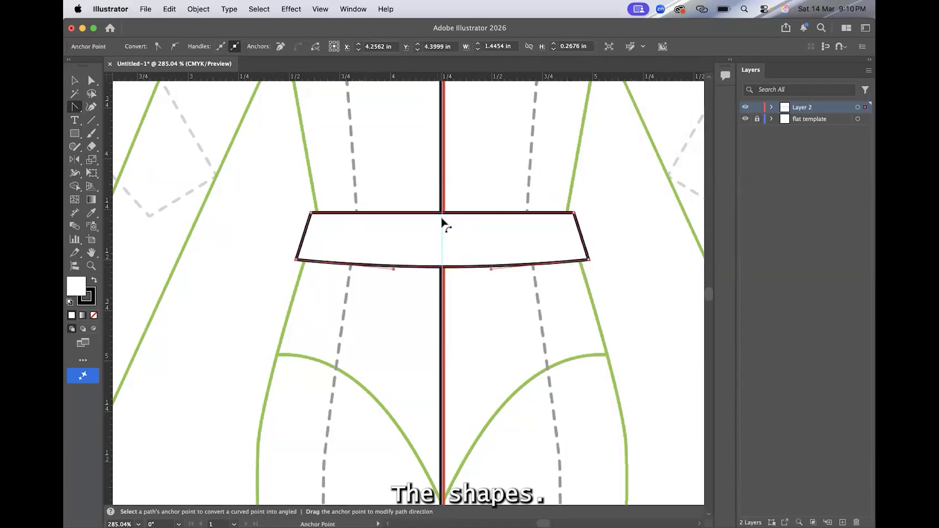
pyautogui.moveTo(443, 214); pyautogui.dragTo(443, 220)
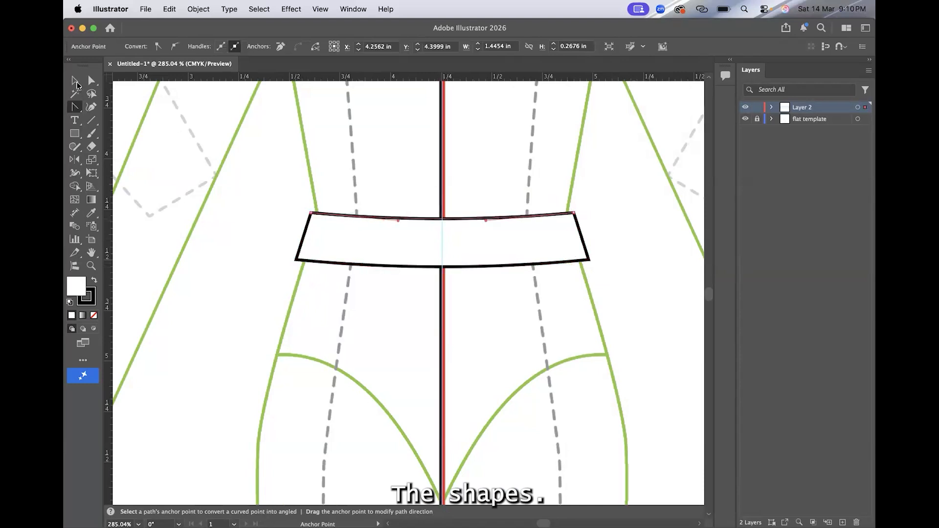
pyautogui.click(77, 84)
pyautogui.click(208, 167)
# Step: Draw an unfilled curved stitch line just below the waistband's upper edge, running from side to side
pyautogui.moveTo(76, 104); pyautogui.dragTo(134, 105)
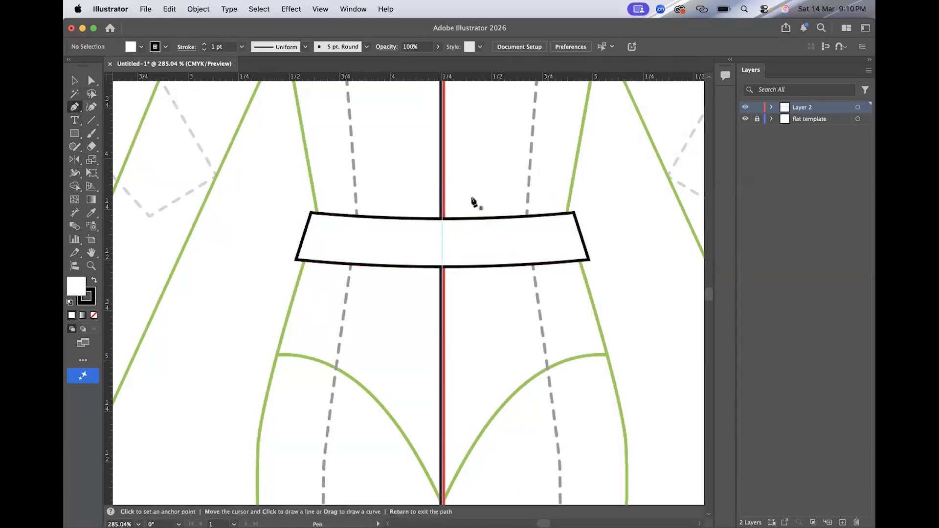
pyautogui.scroll(1, 472, 198)
pyautogui.hscroll(1, 472, 201)
pyautogui.click(272, 212)
pyautogui.moveTo(567, 214); pyautogui.dragTo(664, 193)
pyautogui.press('/')
pyautogui.click(74, 80)
pyautogui.click(249, 102)
# Step: Give the upper stitch line a 0.25 pt dashed stroke
pyautogui.click(250, 218)
pyautogui.click(243, 47)
pyautogui.click(254, 62)
pyautogui.click(187, 47)
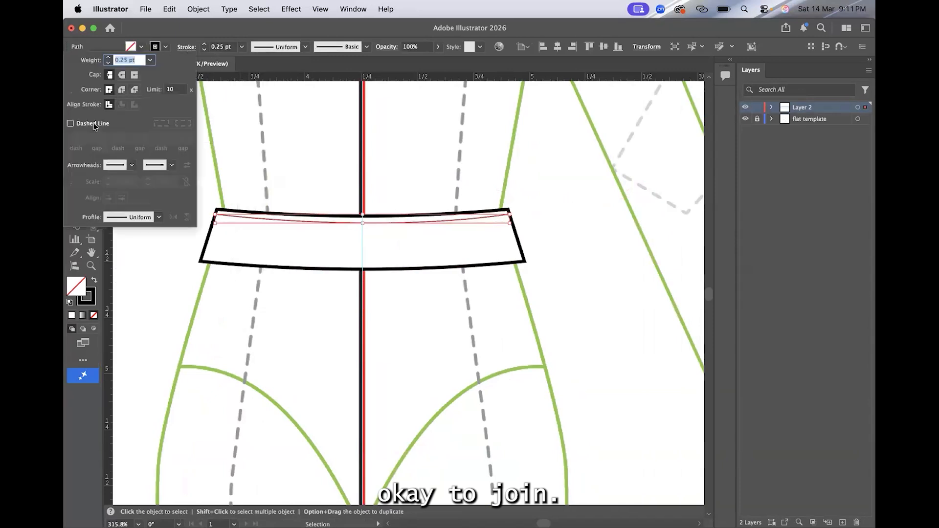
pyautogui.click(95, 126)
pyautogui.click(281, 186)
# Step: Draw a matching curved dashed stitch line just above the waistband's lower edge
pyautogui.press('p')
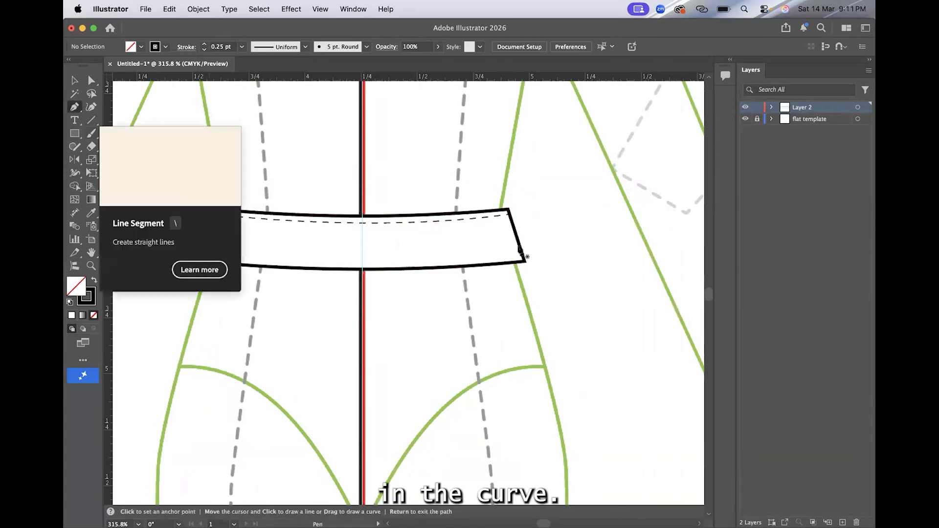
pyautogui.click(523, 255)
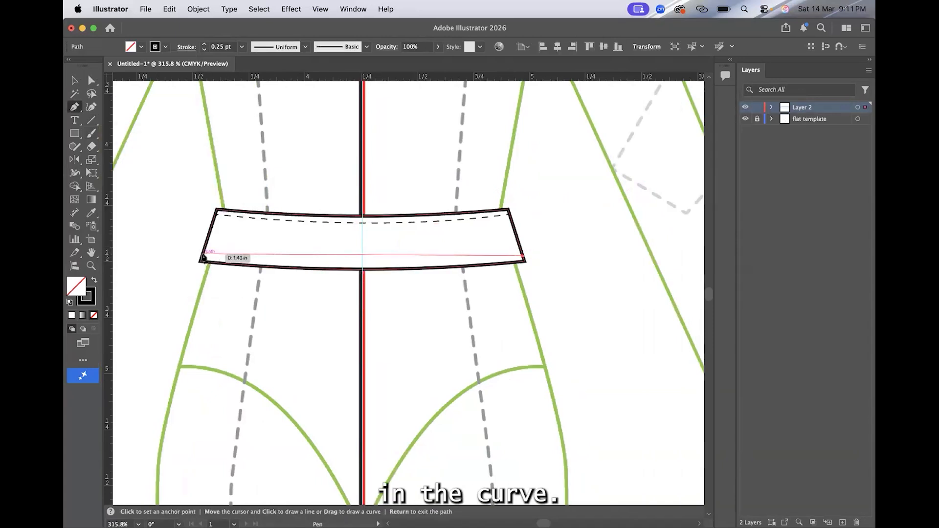
pyautogui.moveTo(204, 253); pyautogui.dragTo(144, 230)
pyautogui.press('v')
pyautogui.click(145, 143)
pyautogui.hscroll(1, 144, 142)
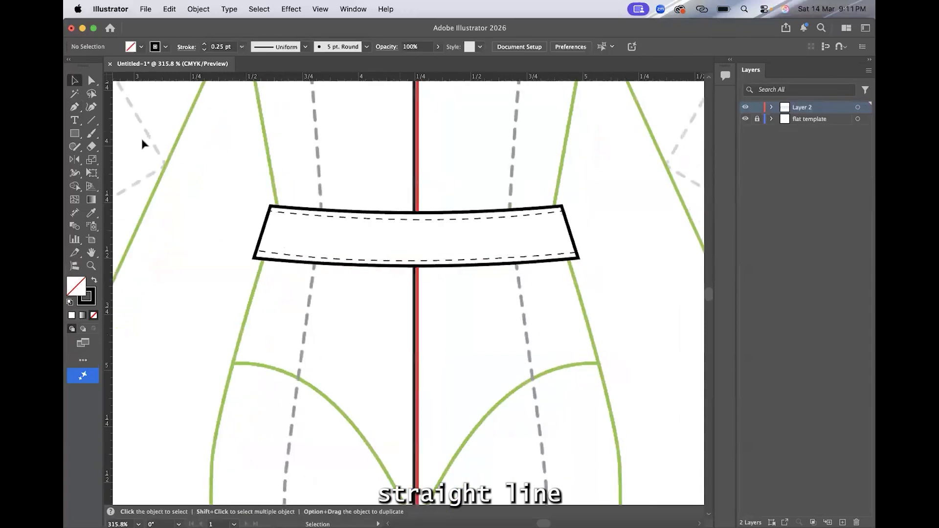
# Step: Draw a solid near-vertical closure line across the waistband, just left of the centre line
pyautogui.click(74, 109)
pyautogui.scroll(3, 395, 215)
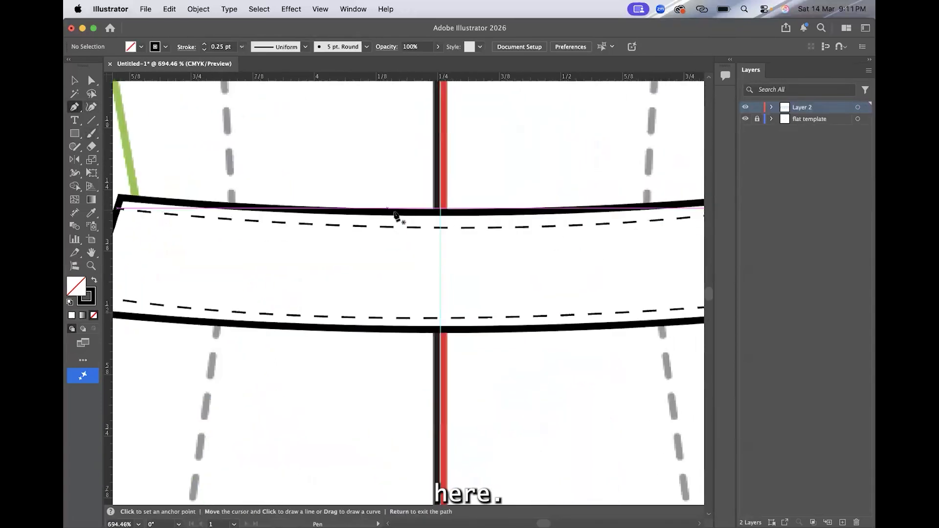
pyautogui.click(397, 211)
pyautogui.click(396, 328)
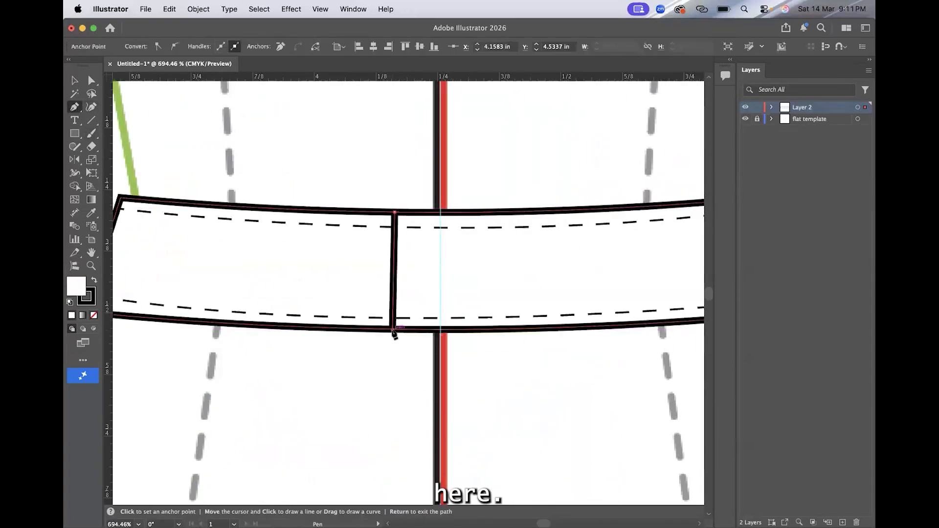
# Step: Draw a narrow, closed four-sided belt loop across the waistband's left part, beside the dashed princess line
pyautogui.hscroll(-3, 317, 180)
pyautogui.scroll(-1, 317, 180)
pyautogui.click(317, 180)
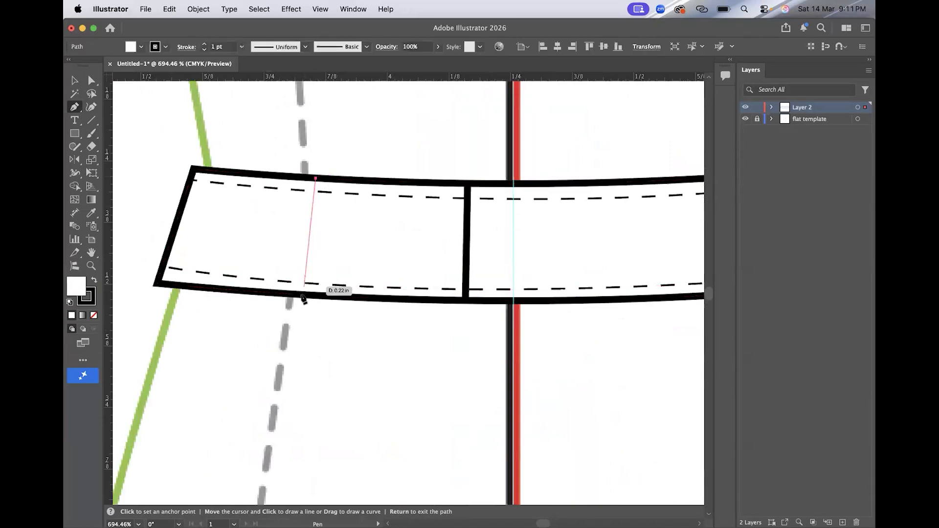
pyautogui.click(302, 294)
pyautogui.click(269, 294)
pyautogui.click(286, 175)
pyautogui.click(315, 178)
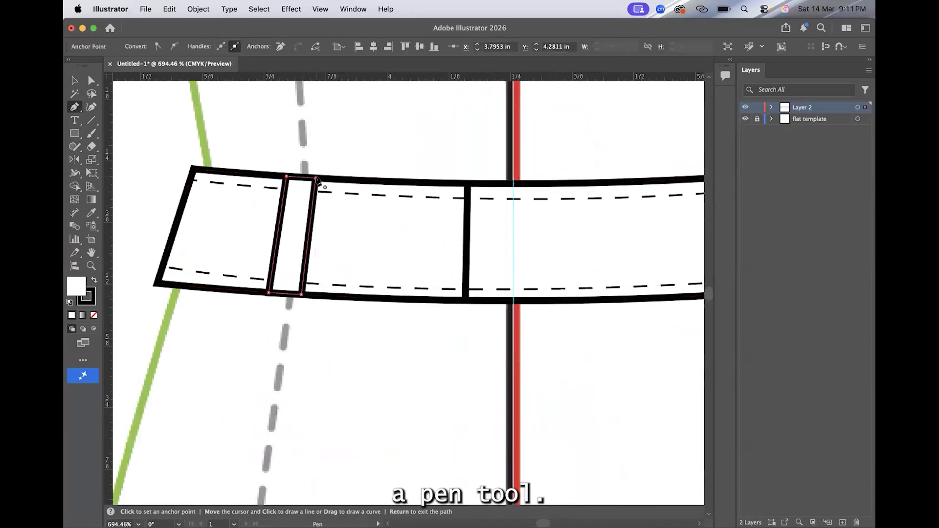
# Step: Extend the belt loop's top slightly above the waistband's upper edge by moving its anchor points
pyautogui.hscroll(3, 317, 180)
pyautogui.scroll(-1, 317, 180)
pyautogui.click(92, 80)
pyautogui.moveTo(252, 166); pyautogui.dragTo(253, 160)
pyautogui.click(74, 80)
# Step: Reflect a copy of the belt loop across the vertical centre guide onto the waistband's right part
pyautogui.click(257, 197)
pyautogui.scroll(-5, 256, 196)
pyautogui.hscroll(1, 256, 197)
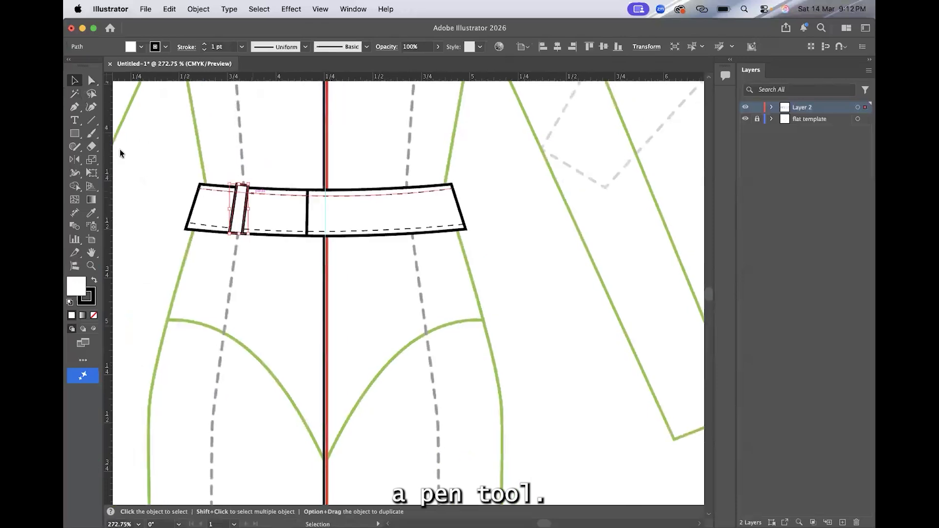
pyautogui.click(75, 160)
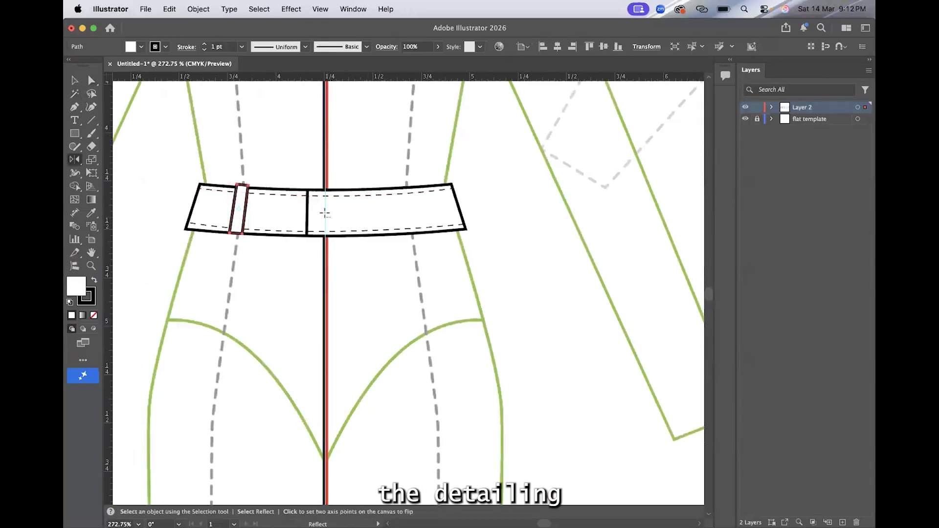
pyautogui.press('Return')
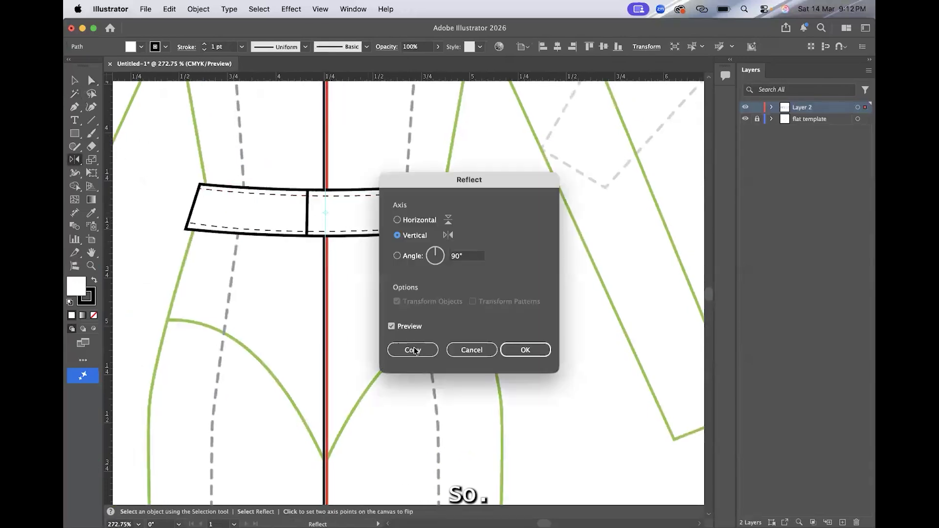
pyautogui.click(413, 348)
pyautogui.click(74, 81)
pyautogui.click(314, 119)
pyautogui.scroll(-5, 314, 119)
pyautogui.scroll(4, 314, 119)
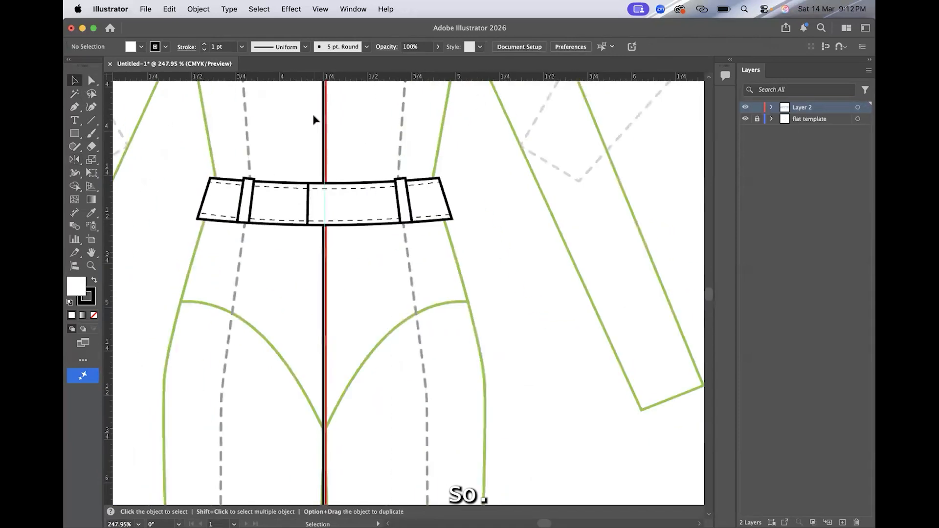
pyautogui.scroll(-5, 314, 119)
pyautogui.scroll(-3, 451, 358)
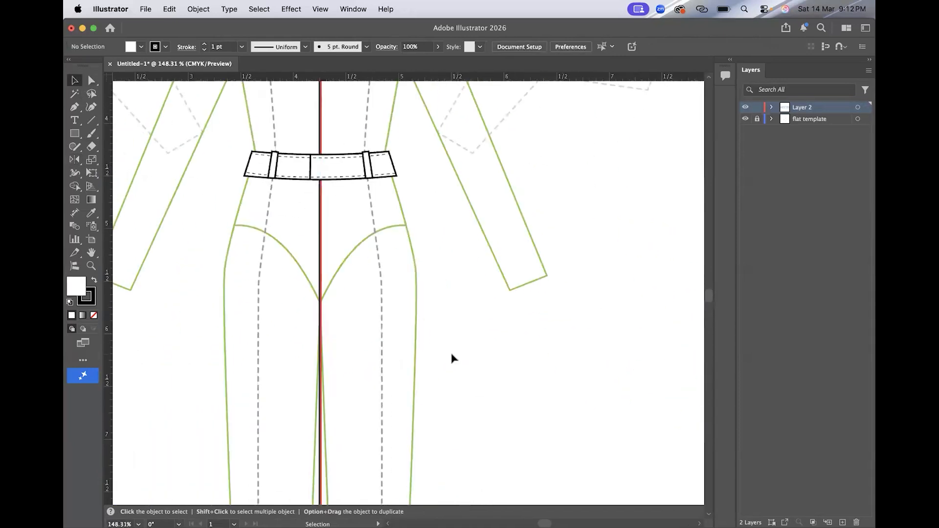
pyautogui.click(82, 108)
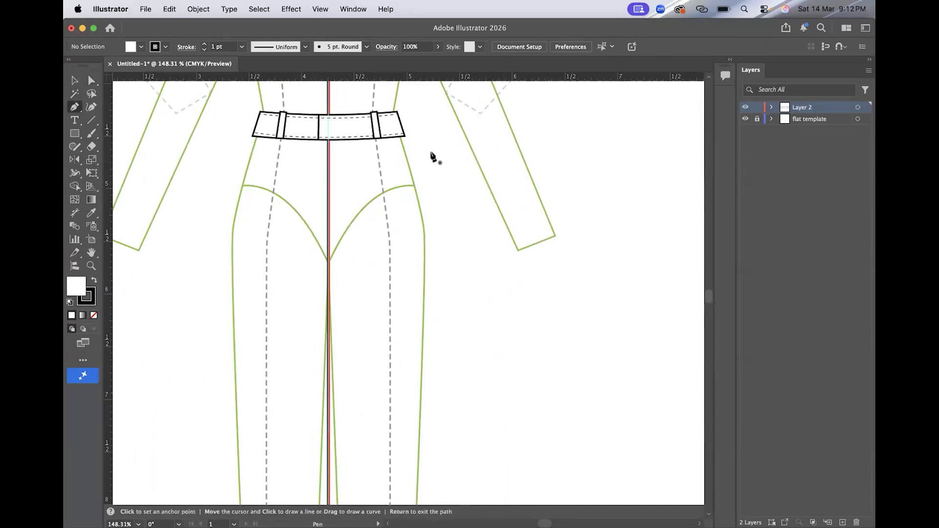
pyautogui.click(405, 136)
pyautogui.click(428, 278)
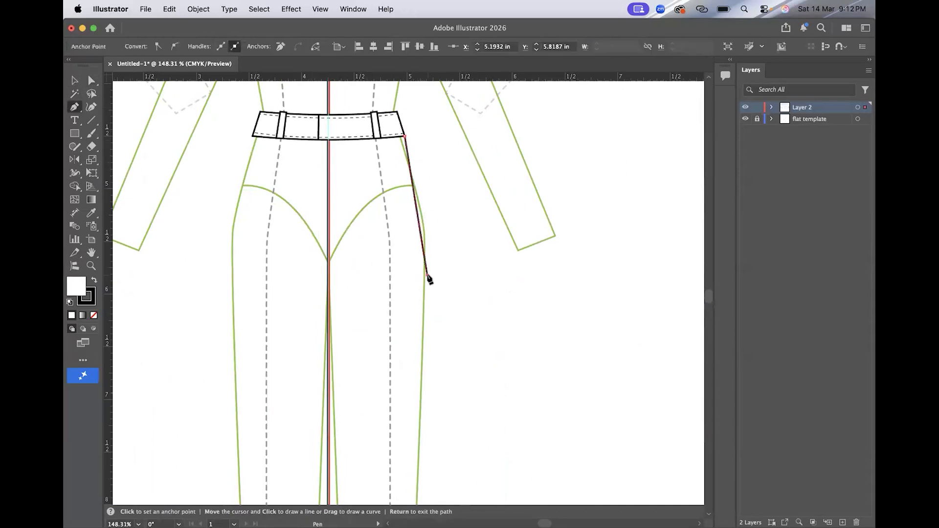
pyautogui.scroll(-10, 428, 276)
pyautogui.click(432, 431)
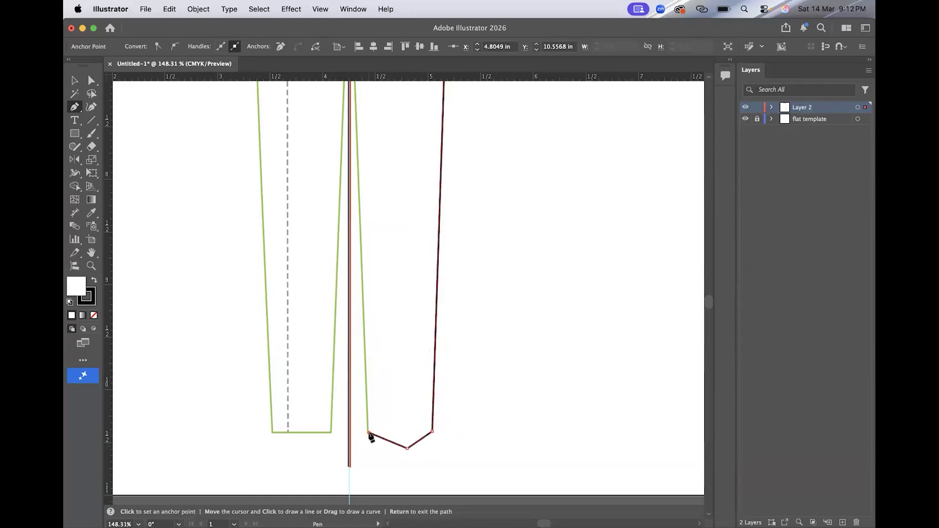
pyautogui.scroll(-5, 369, 433)
pyautogui.scroll(2, 370, 432)
pyautogui.click(356, 171)
pyautogui.press('v')
pyautogui.click(327, 196)
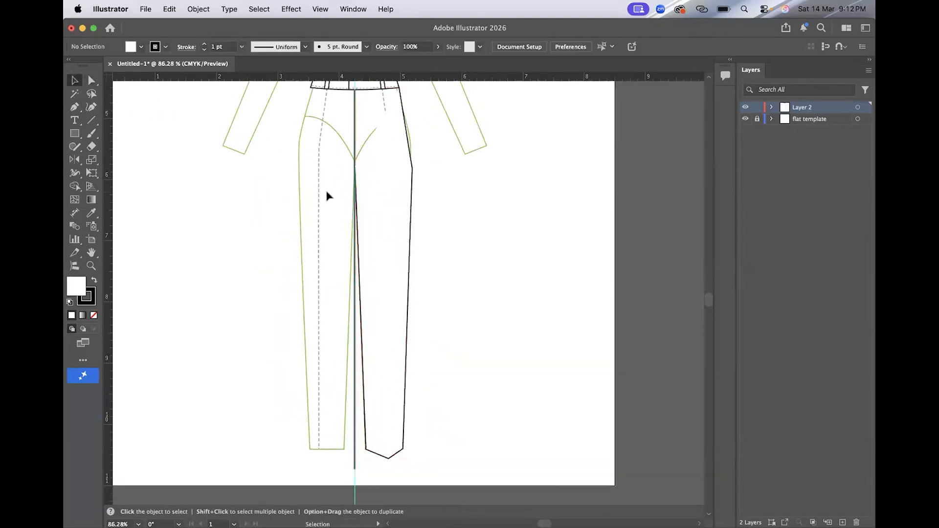
pyautogui.scroll(1, 575, 266)
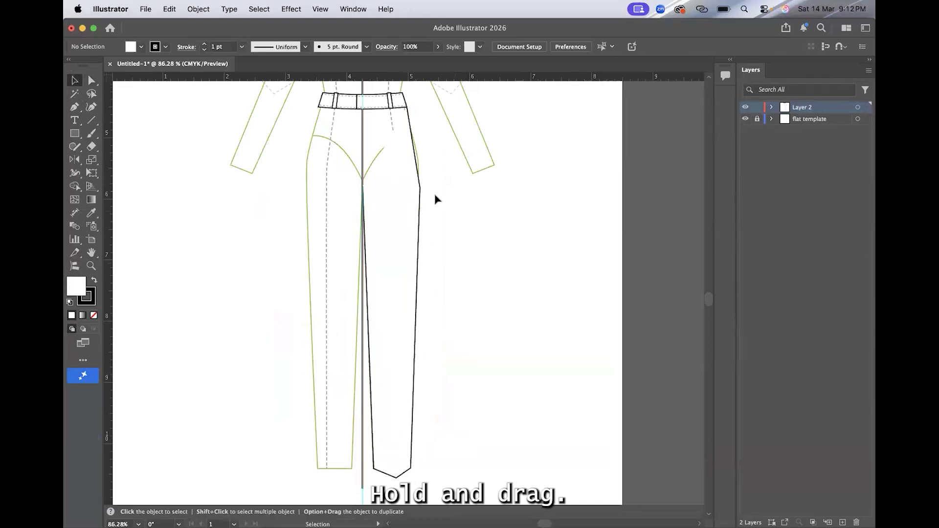
pyautogui.click(412, 193)
pyautogui.press('Delete')
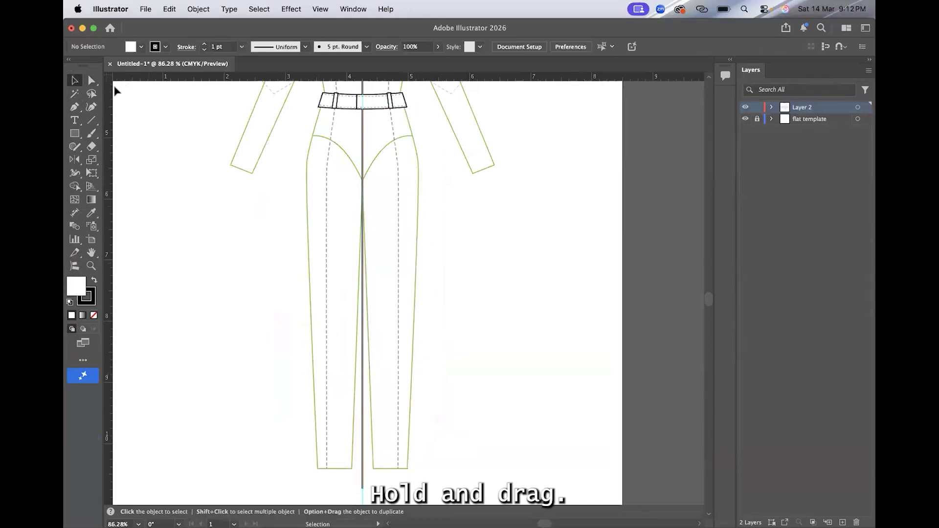
# Step: Draw the right trouser leg outline from the waistband's lower corner down to a pointed hem and up to the crotch
pyautogui.click(75, 107)
pyautogui.scroll(5, 435, 89)
pyautogui.click(361, 137)
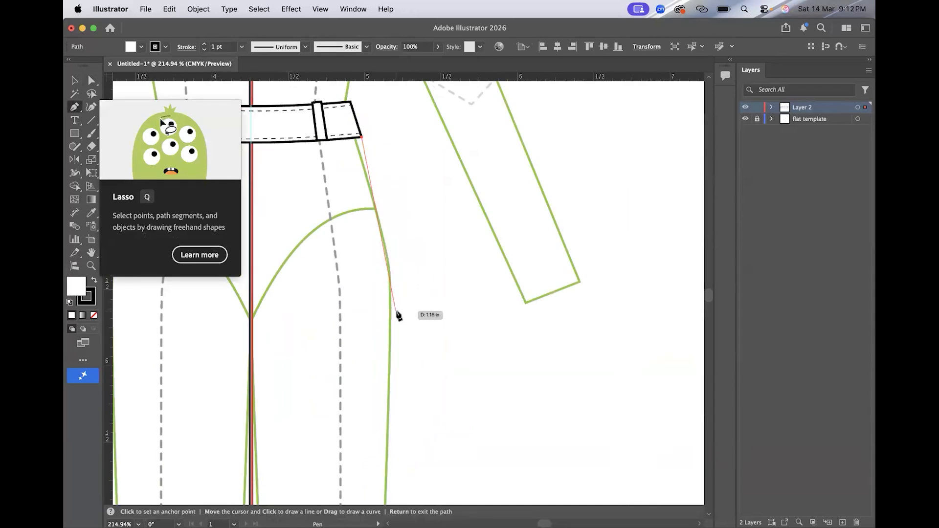
pyautogui.scroll(-5, 396, 315)
pyautogui.scroll(-2, 397, 441)
pyautogui.click(396, 480)
pyautogui.click(380, 492)
pyautogui.click(345, 482)
pyautogui.scroll(-1, 345, 482)
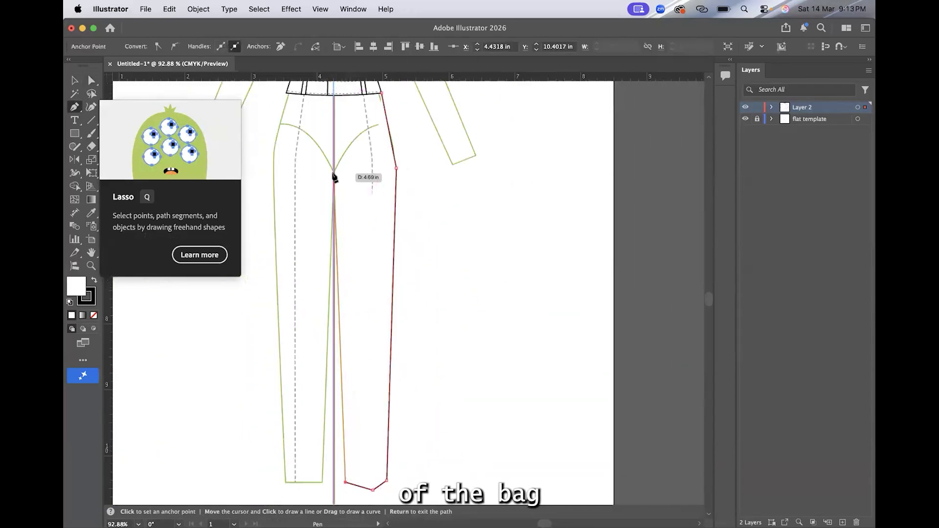
pyautogui.click(334, 173)
pyautogui.click(74, 81)
pyautogui.click(201, 153)
# Step: Curve the leg's hip edge outward between the waistband and the upper thigh with the Anchor Point tool
pyautogui.scroll(-1, 201, 153)
pyautogui.scroll(1, 202, 157)
pyautogui.moveTo(74, 107); pyautogui.dragTo(142, 148)
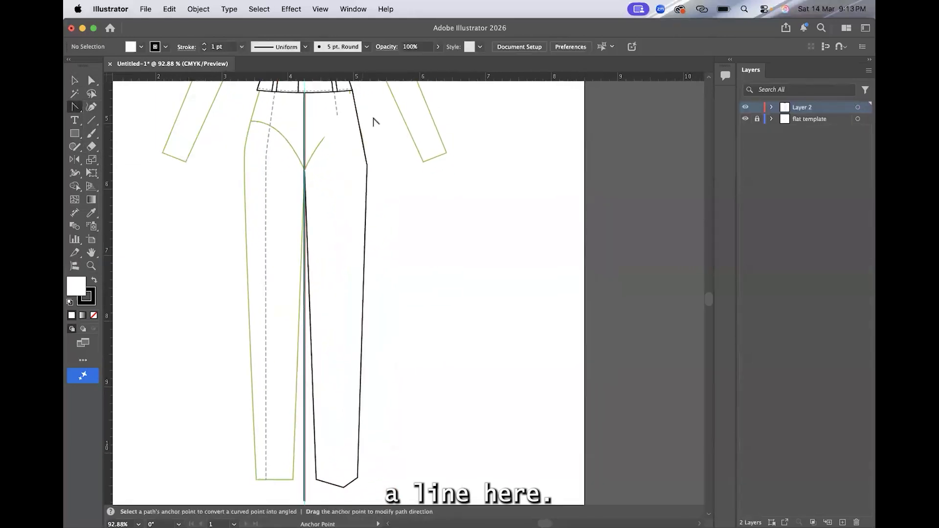
pyautogui.scroll(5, 373, 117)
pyautogui.moveTo(375, 200); pyautogui.dragTo(383, 198)
# Step: Bend the leg's outer seam slightly inward and its inner seam into a gentle curve
pyautogui.scroll(-5, 413, 323)
pyautogui.scroll(-2, 396, 337)
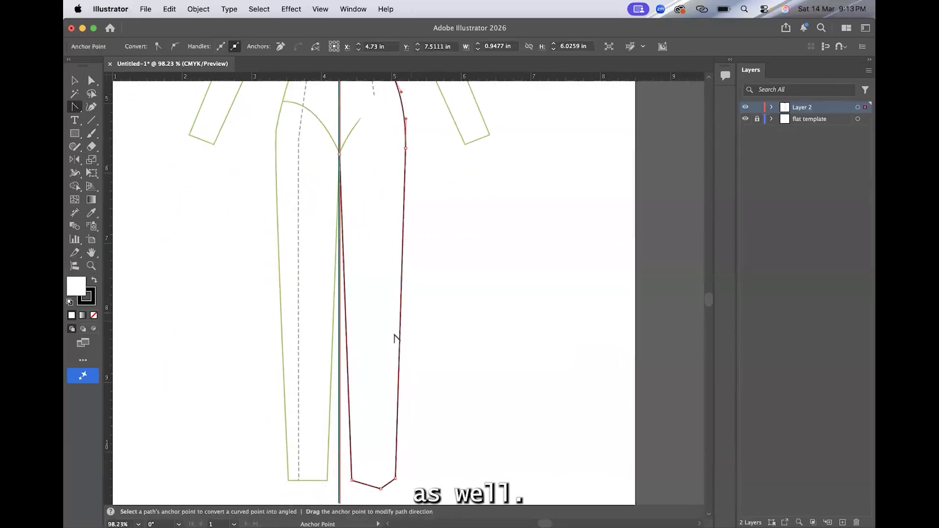
pyautogui.moveTo(400, 335); pyautogui.dragTo(397, 337)
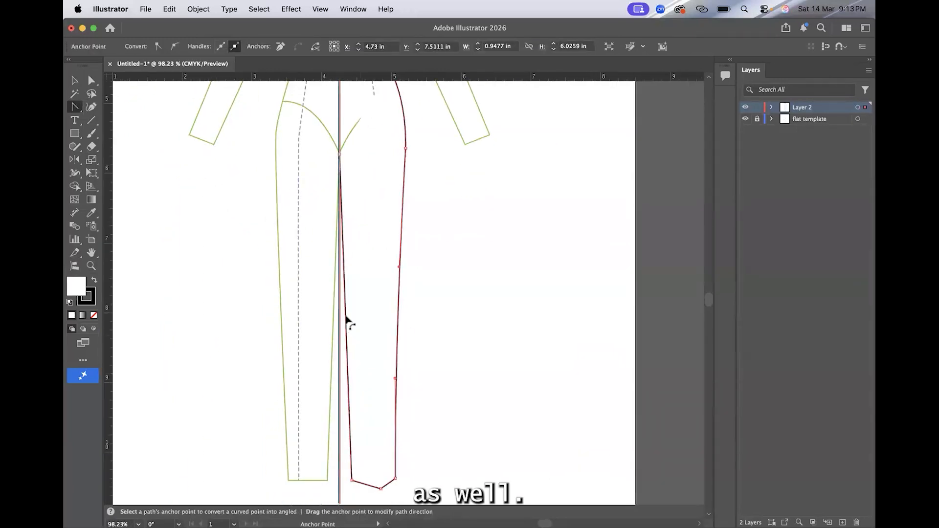
pyautogui.moveTo(351, 319); pyautogui.dragTo(351, 313)
pyautogui.press('v')
pyautogui.click(199, 217)
# Step: Move the hem's pointed tip toward the middle of the leg with the Direct Selection tool
pyautogui.scroll(-3, 199, 217)
pyautogui.hscroll(-1, 344, 281)
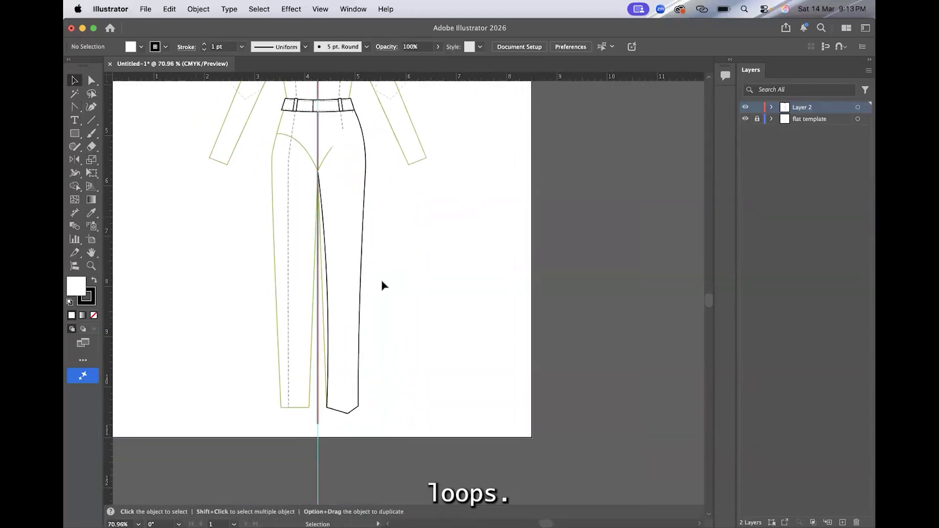
pyautogui.scroll(1, 409, 254)
pyautogui.hscroll(-1, 408, 254)
pyautogui.scroll(2, 417, 239)
pyautogui.press('a')
pyautogui.scroll(5, 380, 486)
pyautogui.moveTo(322, 421); pyautogui.dragTo(314, 427)
pyautogui.scroll(-5, 484, 333)
pyautogui.scroll(1, 484, 333)
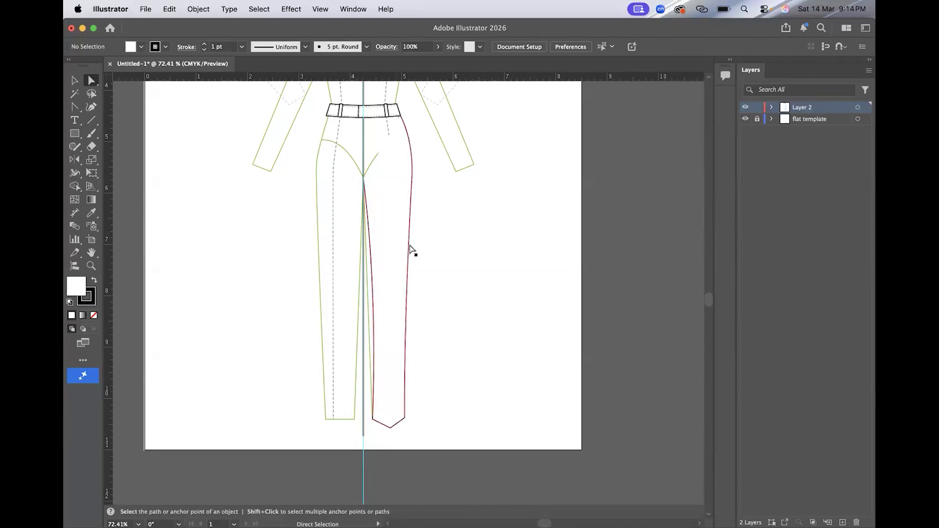
# Step: Reflect a copy of the finished trouser leg vertically across the centre guide to make the opposite leg
pyautogui.click(404, 214)
pyautogui.click(74, 159)
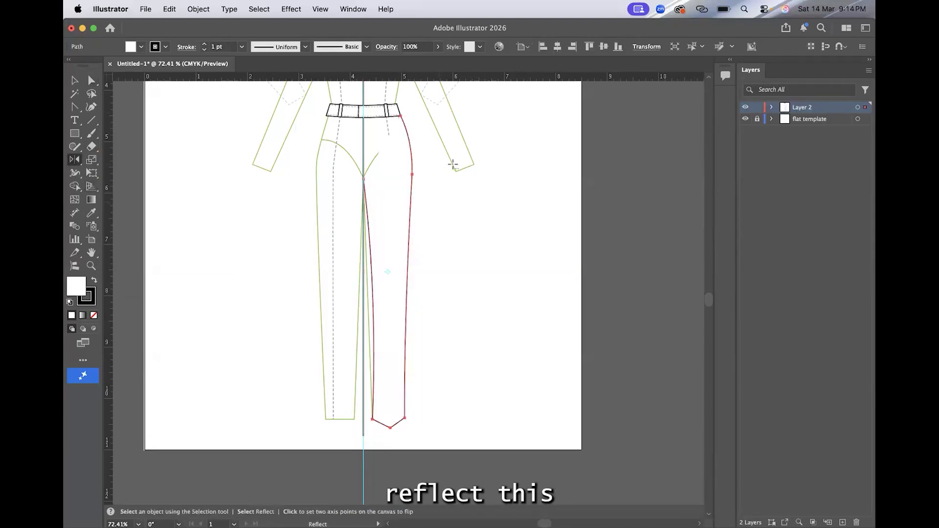
pyautogui.keyDown('alt'); pyautogui.click(362, 148); pyautogui.keyUp('alt')
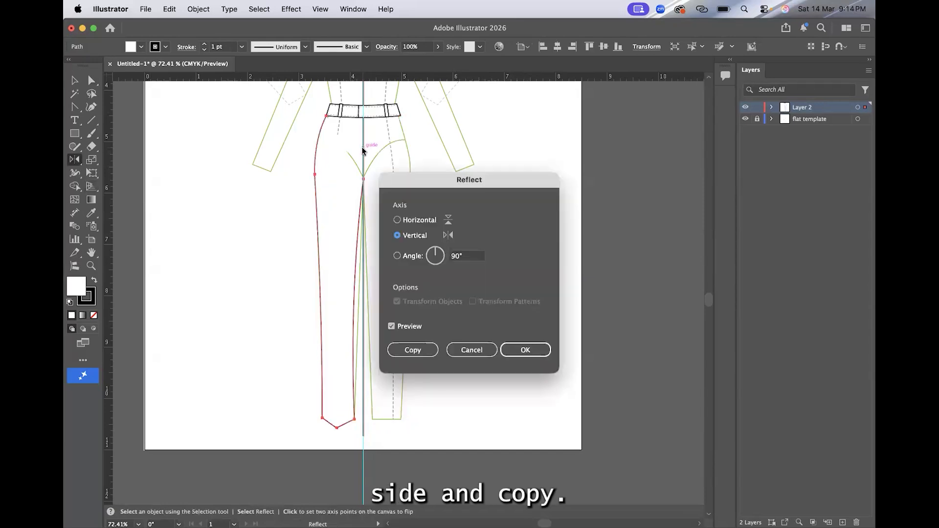
pyautogui.click(413, 349)
pyautogui.press('v')
pyautogui.click(236, 224)
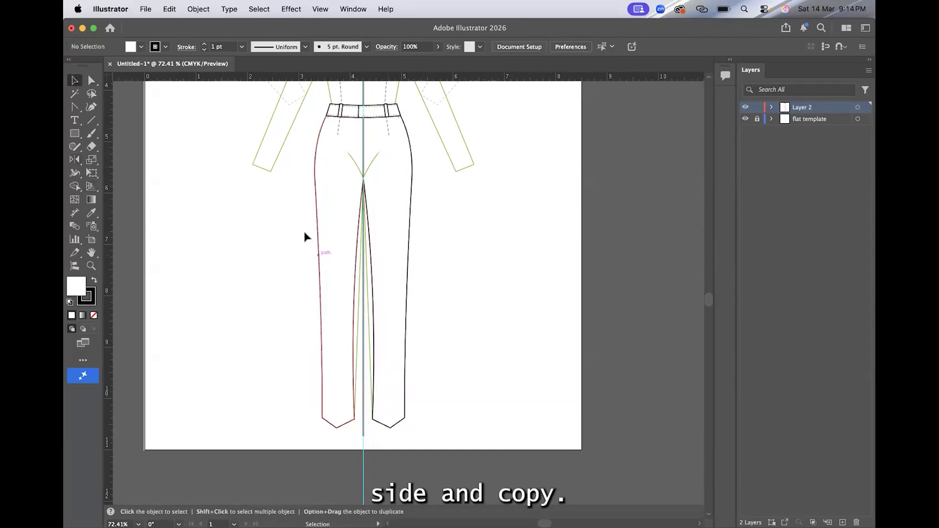
# Step: Select both trouser leg outlines and join them into one path
pyautogui.moveTo(434, 269); pyautogui.dragTo(433, 269)
pyautogui.rightClick(390, 227)
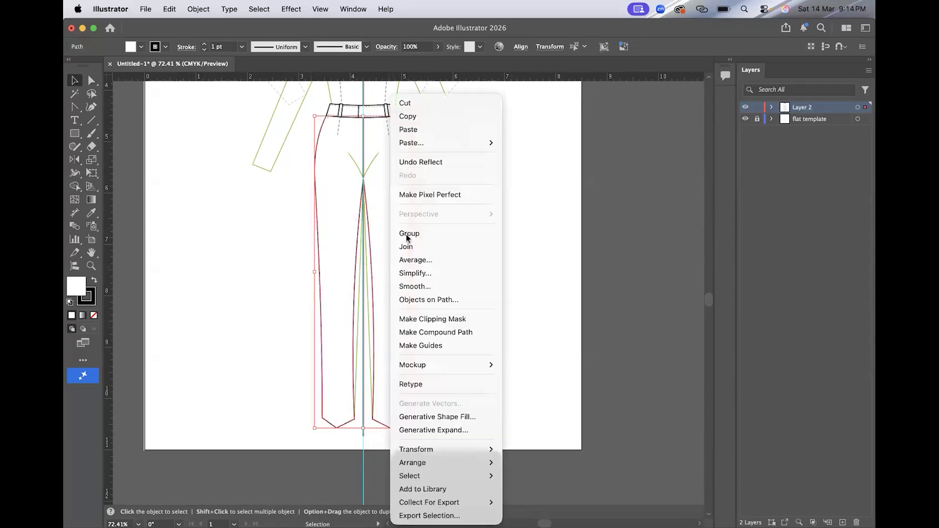
pyautogui.click(413, 260)
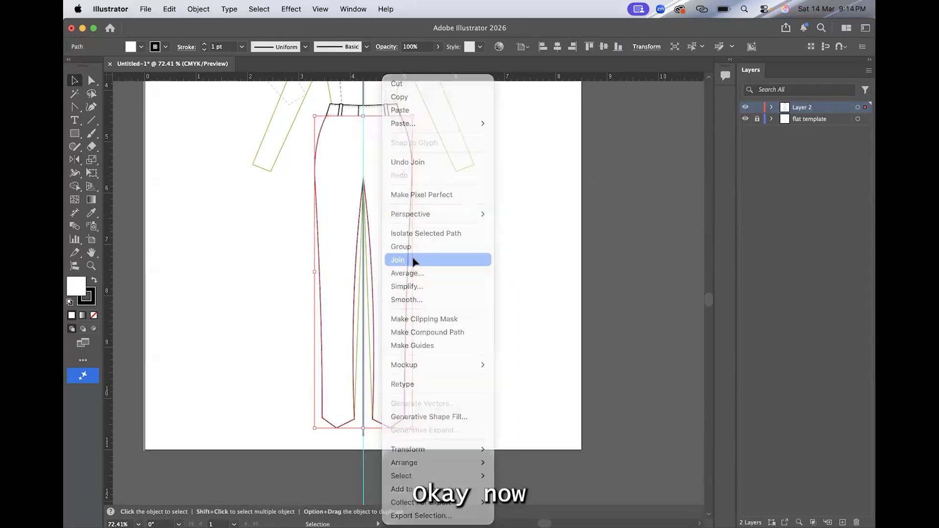
pyautogui.click(492, 230)
# Step: Send the joined trouser outline to the back, behind the waistband and belt loops
pyautogui.rightClick(391, 155)
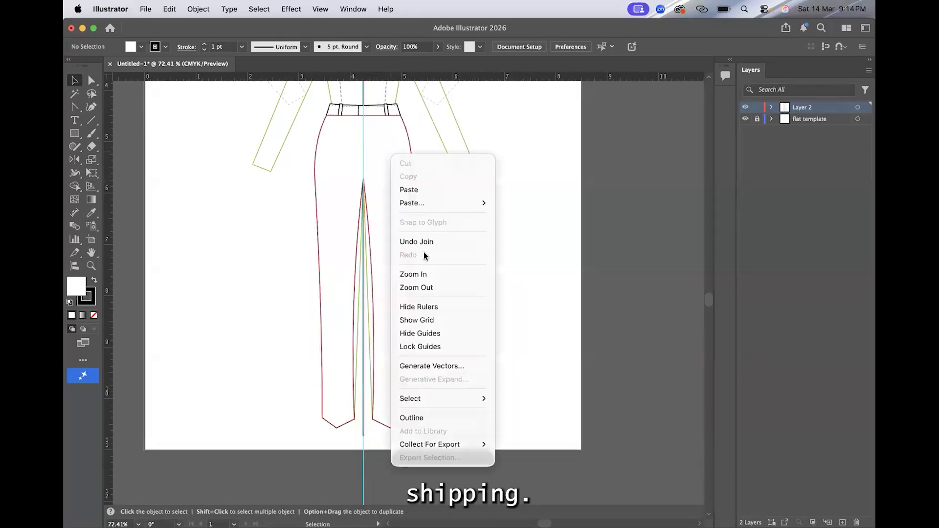
pyautogui.click(384, 200)
pyautogui.rightClick(383, 201)
pyautogui.moveTo(436, 463)
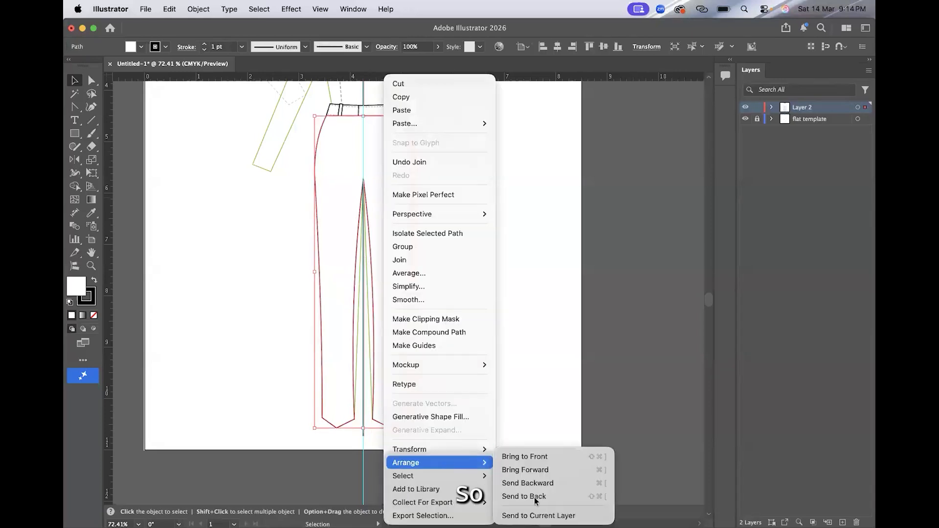
pyautogui.click(534, 497)
pyautogui.click(512, 294)
# Step: Draw a straight vertical crease line on the right leg from the hem's point up to about crotch level with the Pen tool
pyautogui.scroll(-1, 512, 294)
pyautogui.scroll(2, 513, 295)
pyautogui.press('super+;')
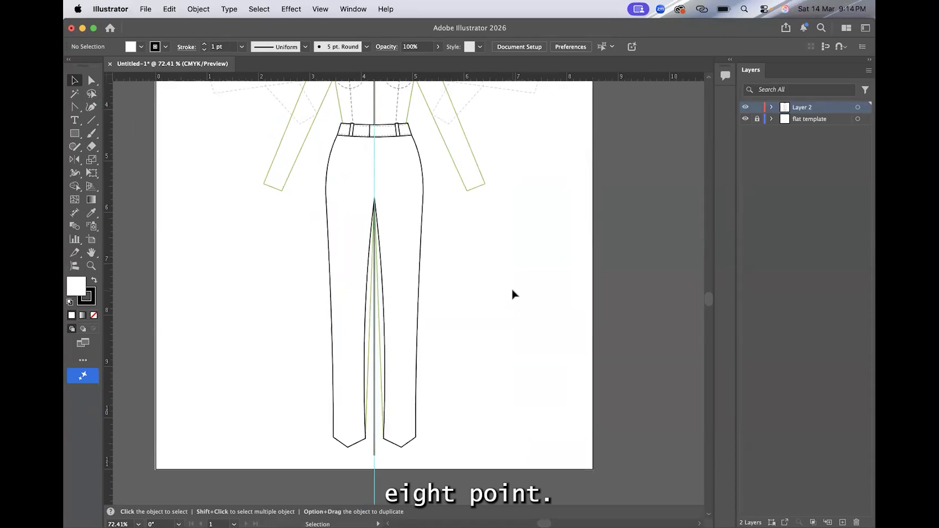
pyautogui.scroll(-1, 472, 211)
pyautogui.click(76, 108)
pyautogui.click(76, 109)
pyautogui.click(120, 106)
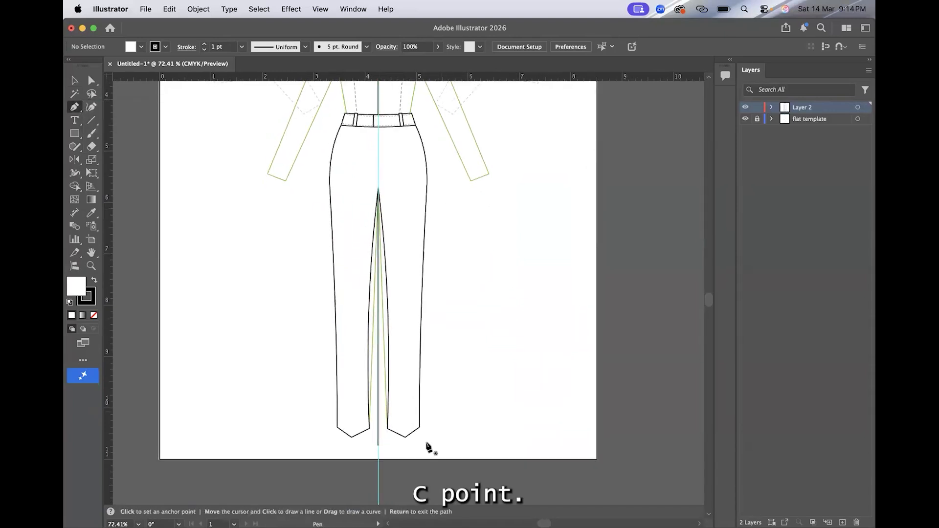
pyautogui.scroll(4, 426, 443)
pyautogui.click(398, 437)
pyautogui.scroll(3, 389, 311)
pyautogui.scroll(-3, 388, 310)
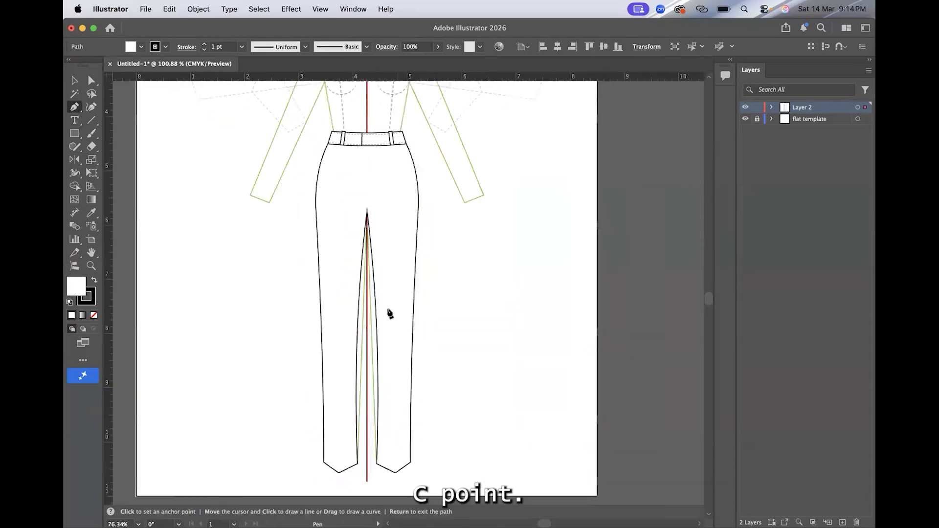
pyautogui.click(396, 219)
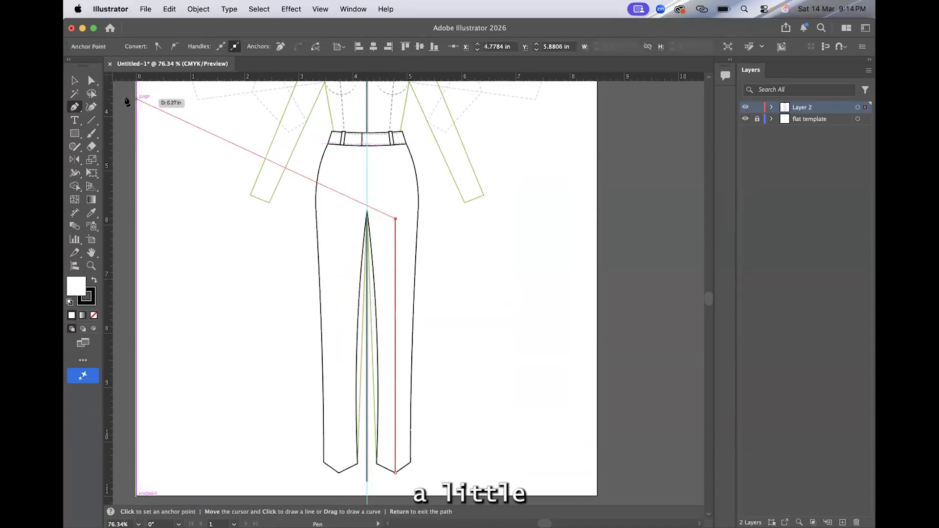
# Step: Give the crease line a tapered triangular width profile and remove its fill
pyautogui.click(74, 80)
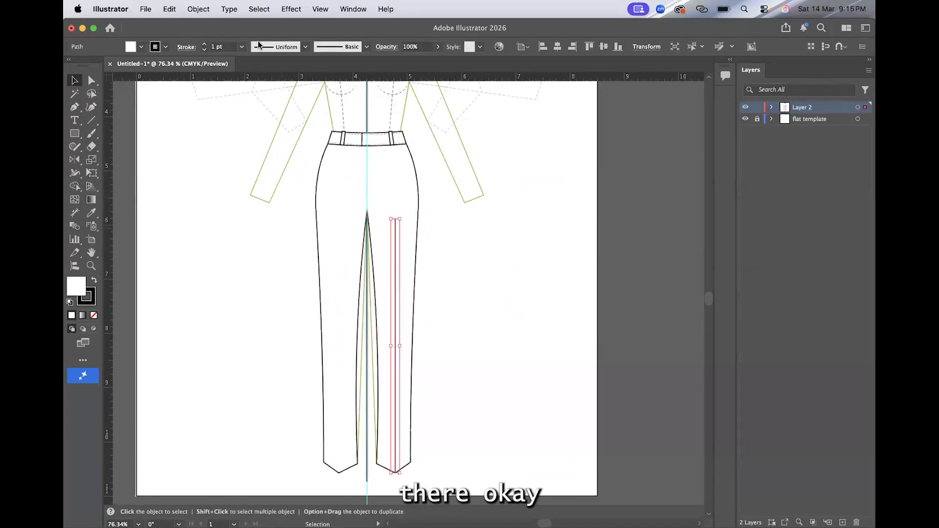
pyautogui.click(305, 47)
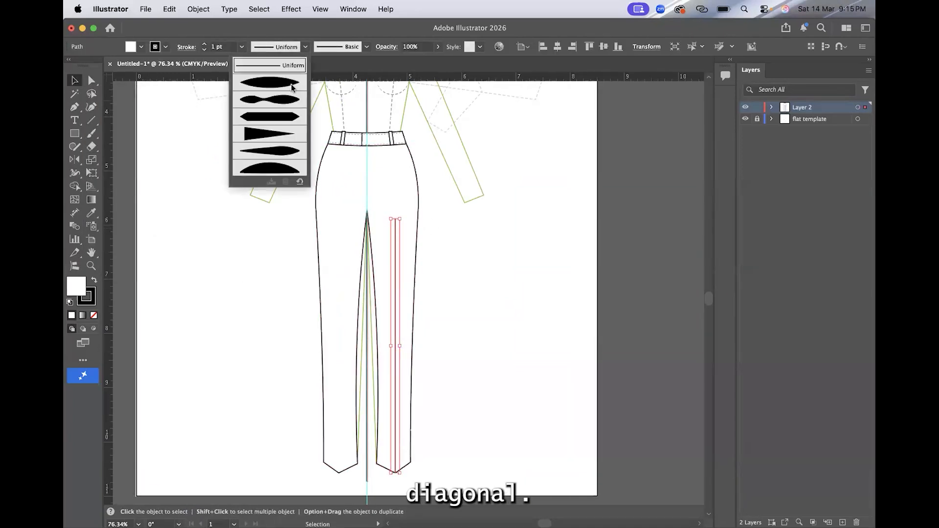
pyautogui.click(265, 132)
pyautogui.press('/')
pyautogui.click(465, 350)
pyautogui.scroll(3, 465, 350)
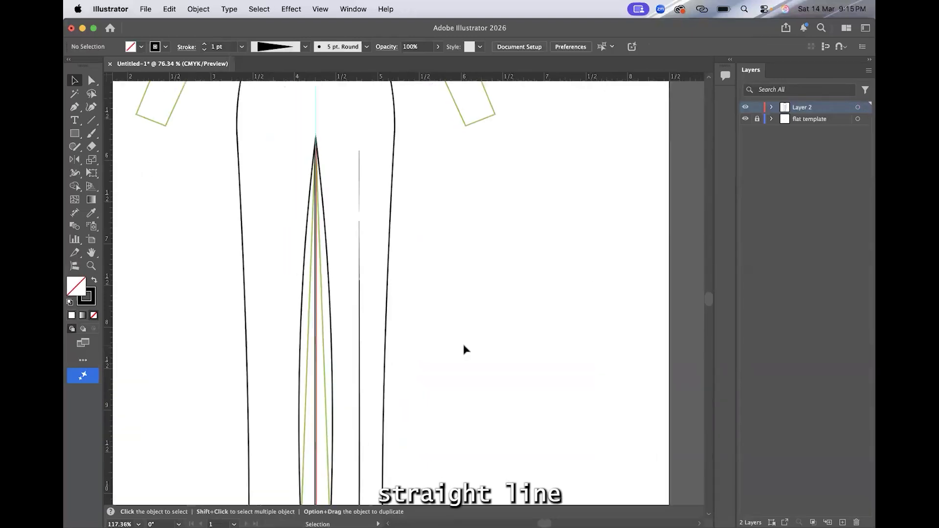
pyautogui.scroll(-3, 465, 350)
# Step: Draw a V-shaped stitch line just above the right leg's pointed hem, spanning from the inner seam to the outer seam
pyautogui.click(79, 111)
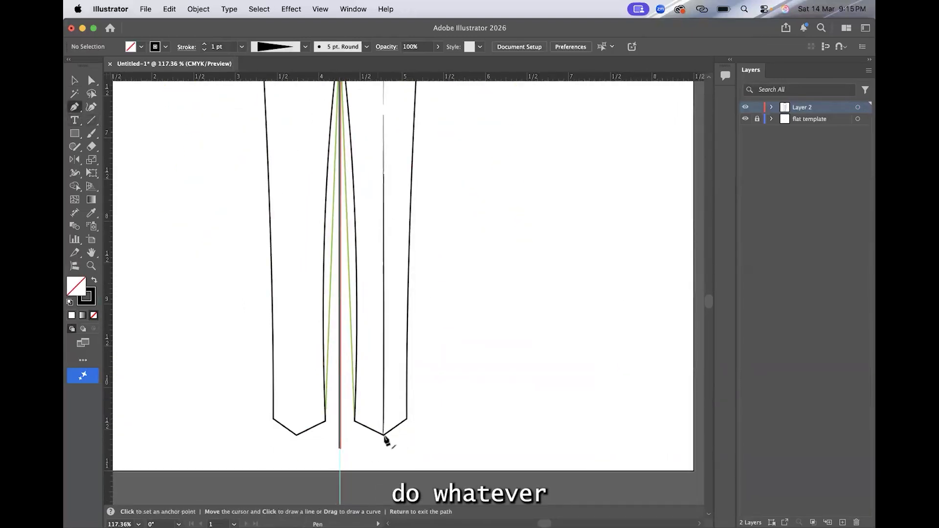
pyautogui.scroll(5, 384, 436)
pyautogui.click(303, 388)
pyautogui.click(380, 422)
pyautogui.click(444, 376)
# Step: Set the hem stitch line to a 0.25 pt stroke with a 2 pt dash
pyautogui.click(74, 80)
pyautogui.click(241, 47)
pyautogui.click(254, 70)
pyautogui.click(186, 47)
pyautogui.click(104, 126)
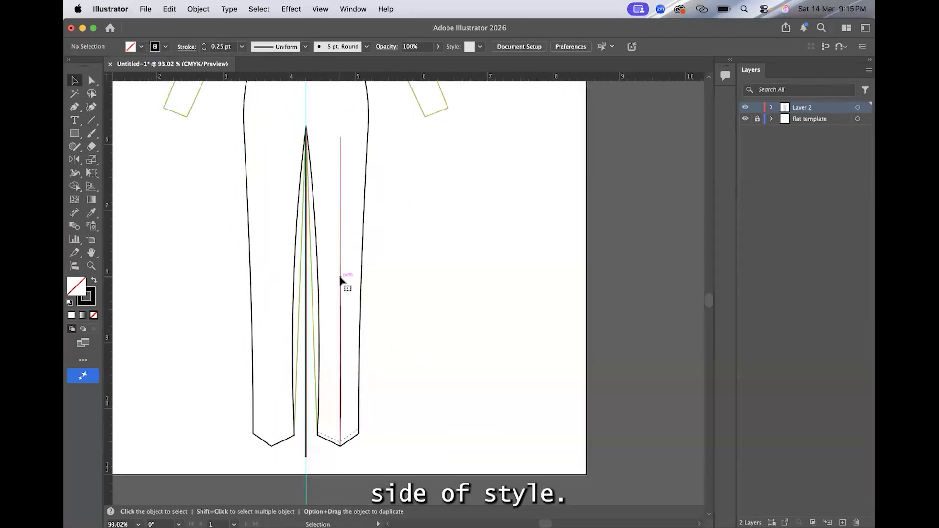
# Step: Reflect a copy of the crease line and hem stitching vertically across the centre guide onto the opposite leg
pyautogui.click(342, 279)
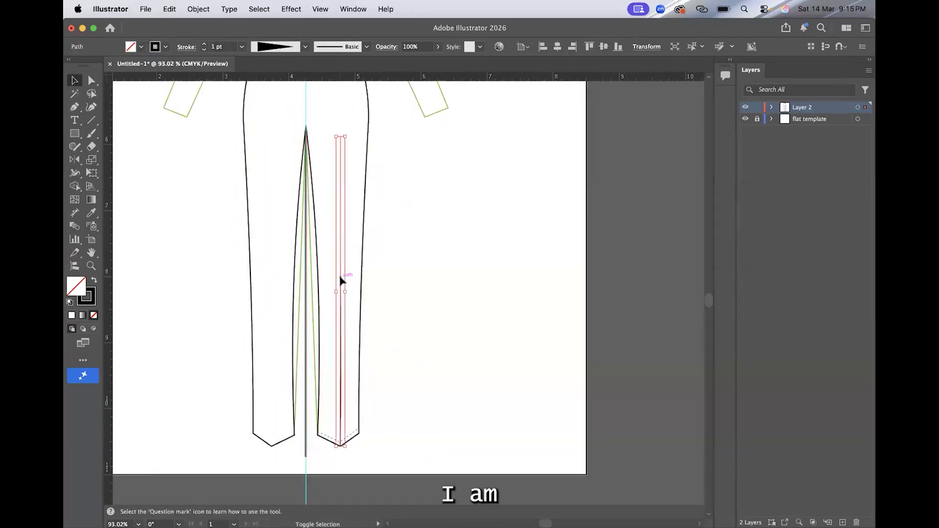
pyautogui.keyDown('shift'); pyautogui.click(329, 440); pyautogui.keyUp('shift')
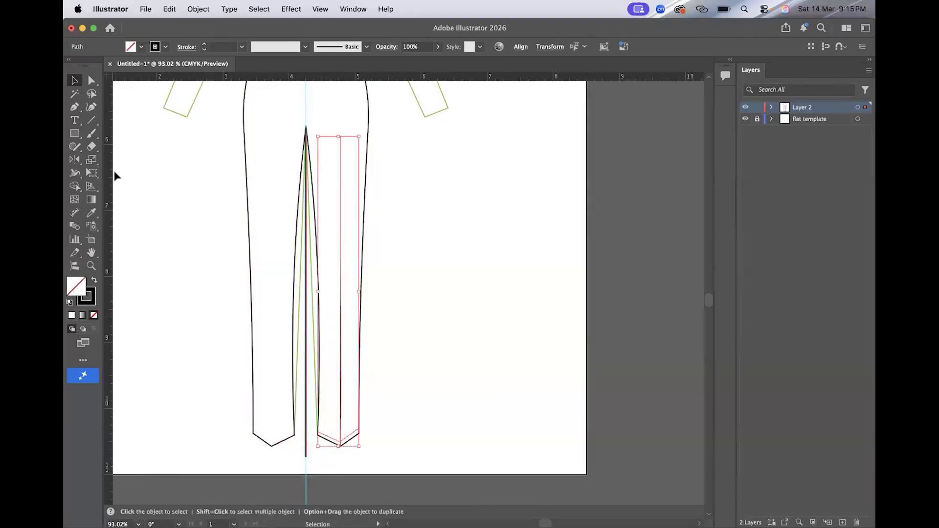
pyautogui.click(74, 160)
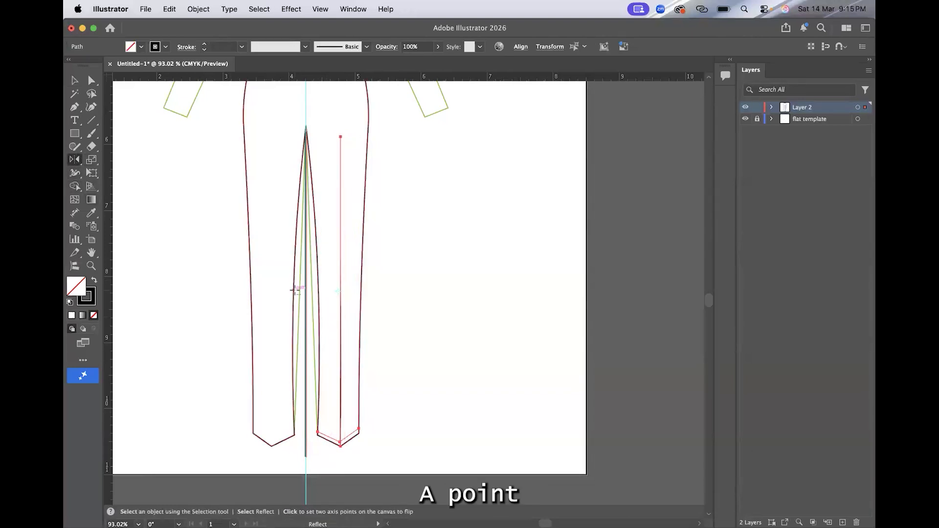
pyautogui.keyDown('alt'); pyautogui.click(305, 292); pyautogui.keyUp('alt')
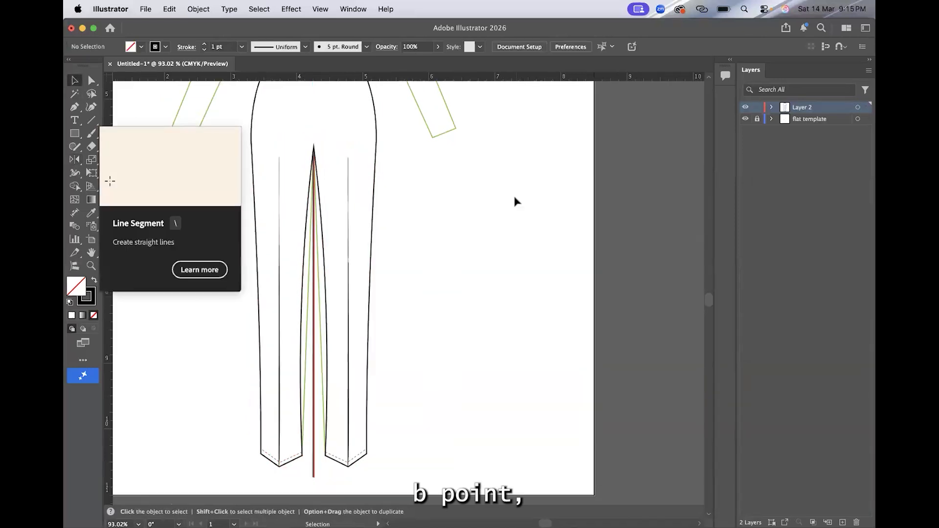
pyautogui.press('super+0')
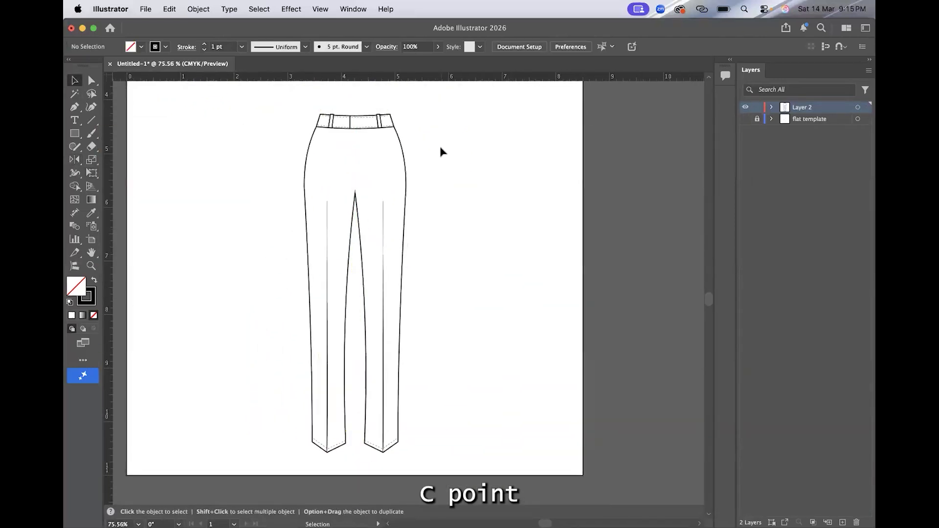
# Step: Draw a straight centre-front seam from the crotch point up to the waistband's lower edge
pyautogui.scroll(1, 442, 152)
pyautogui.hscroll(-1, 442, 152)
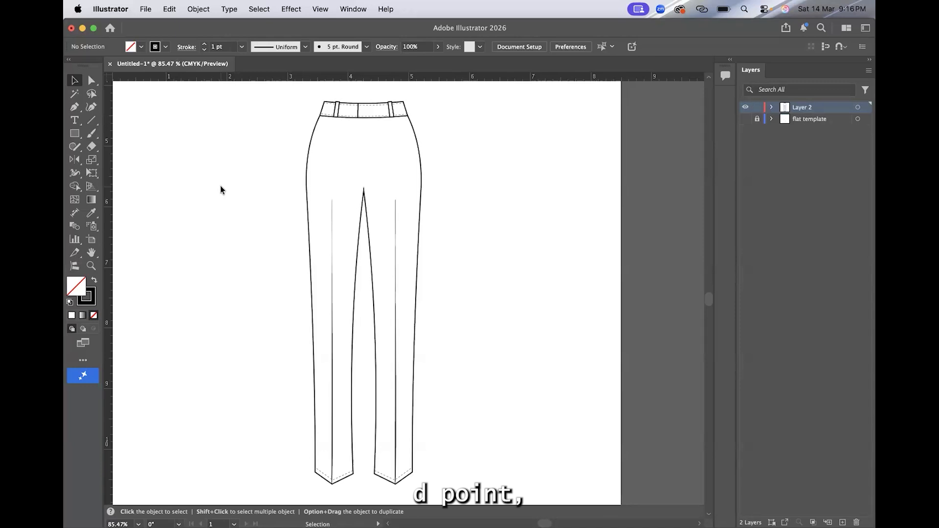
pyautogui.scroll(4, 367, 152)
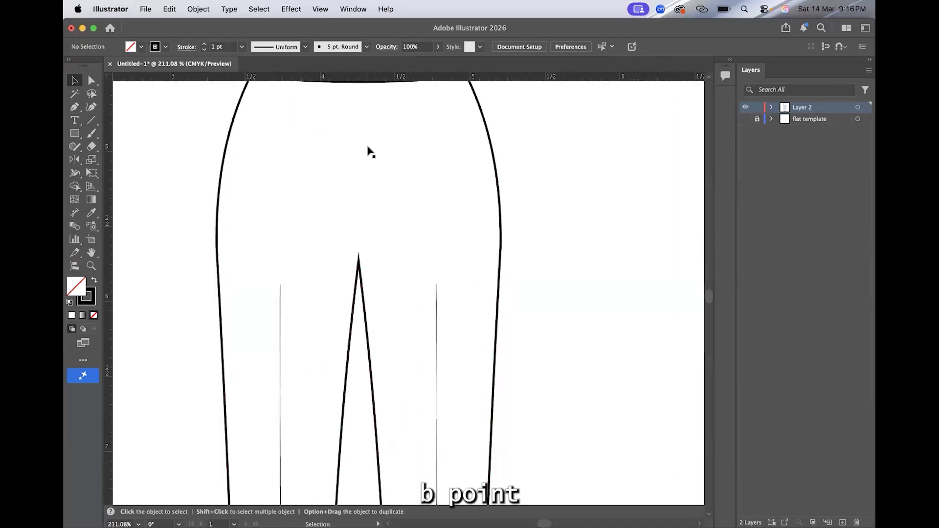
pyautogui.scroll(2, 371, 152)
pyautogui.click(74, 107)
pyautogui.click(356, 303)
pyautogui.click(357, 126)
pyautogui.press('Escape')
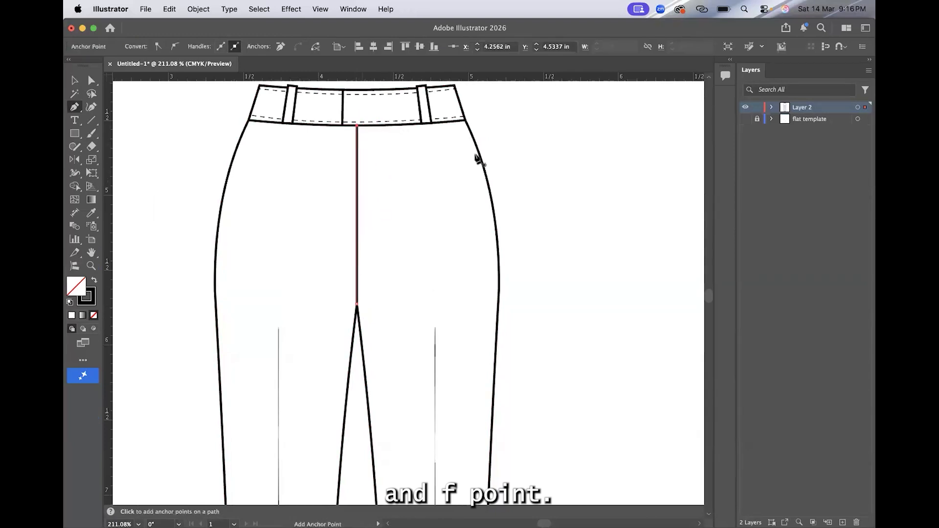
# Step: Draw a curved pocket opening on the right hip from the waistband's lower edge to the outer seam
pyautogui.scroll(3, 475, 157)
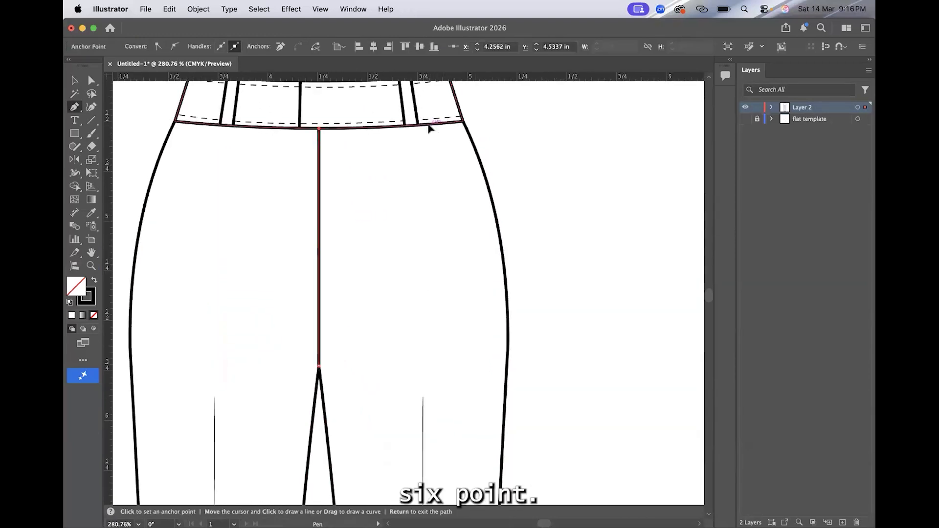
pyautogui.click(428, 127)
pyautogui.moveTo(495, 214); pyautogui.dragTo(541, 229)
pyautogui.press('v')
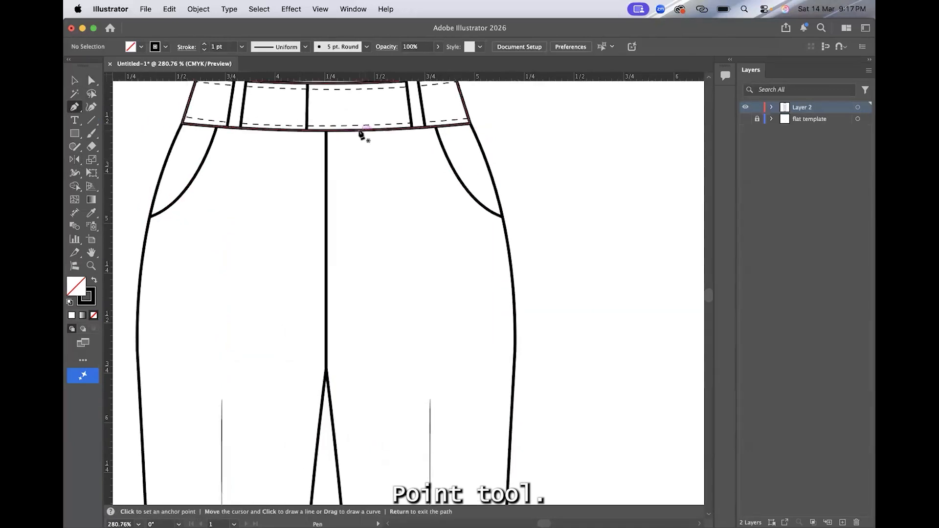
# Step: Draw the J-shaped fly line from the waistband straight down, curving in to meet the centre-front seam
pyautogui.click(359, 130)
pyautogui.click(359, 283)
pyautogui.moveTo(328, 315); pyautogui.dragTo(307, 316)
pyautogui.press('v')
pyautogui.click(559, 220)
# Step: Turn the fly line into stitching with a 0.25 pt dashed stroke
pyautogui.click(359, 224)
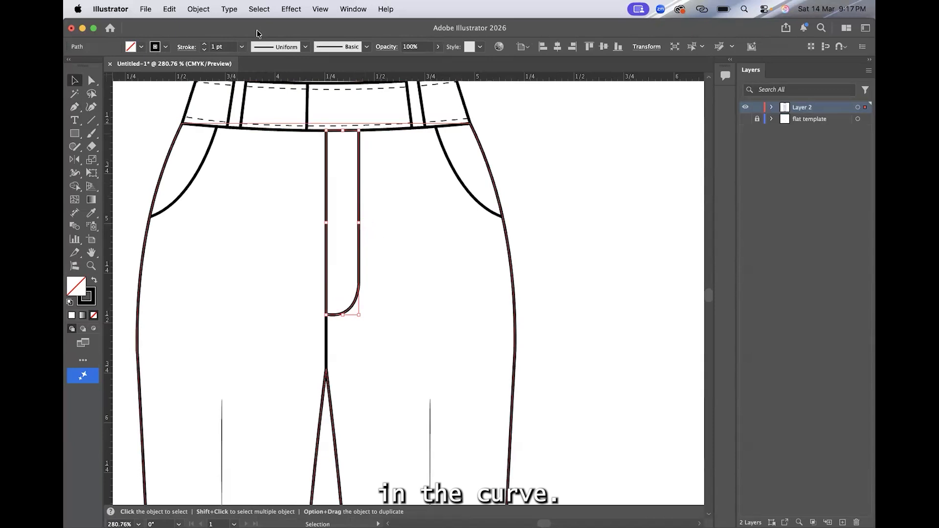
pyautogui.click(241, 47)
pyautogui.click(220, 60)
pyautogui.click(187, 47)
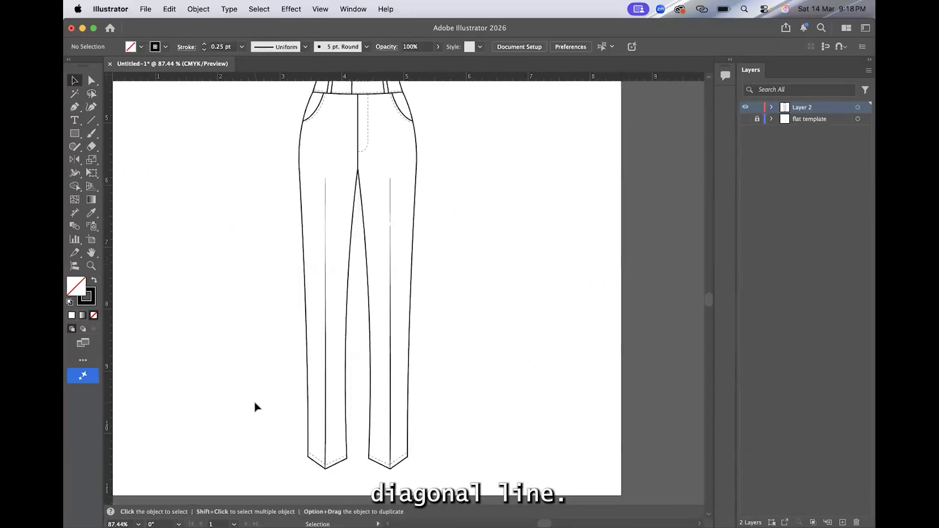
# Step: Draw a closed, white-filled, four-sided panel with slanted sides over the waistband using the Pen tool
pyautogui.scroll(-3, 255, 404)
pyautogui.scroll(1, 247, 411)
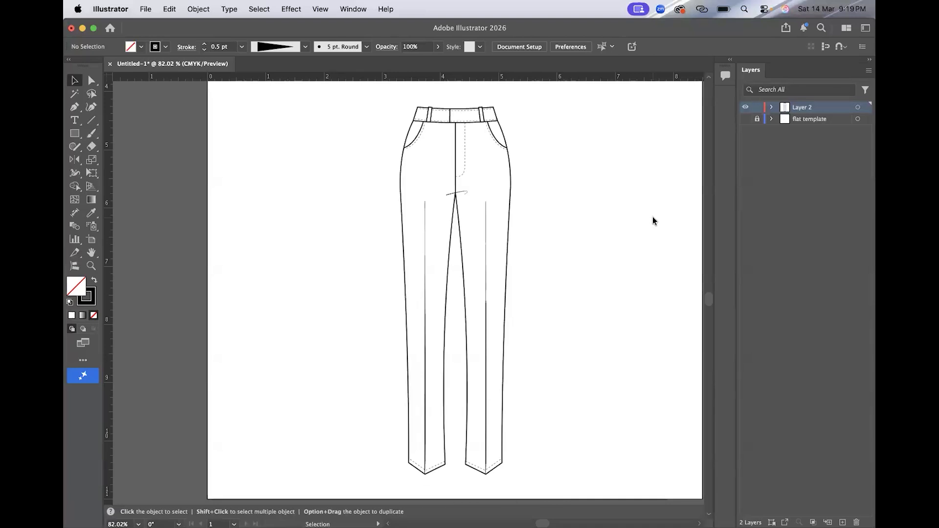
pyautogui.scroll(8, 659, 202)
pyautogui.scroll(4, 659, 202)
pyautogui.hscroll(-3, 659, 202)
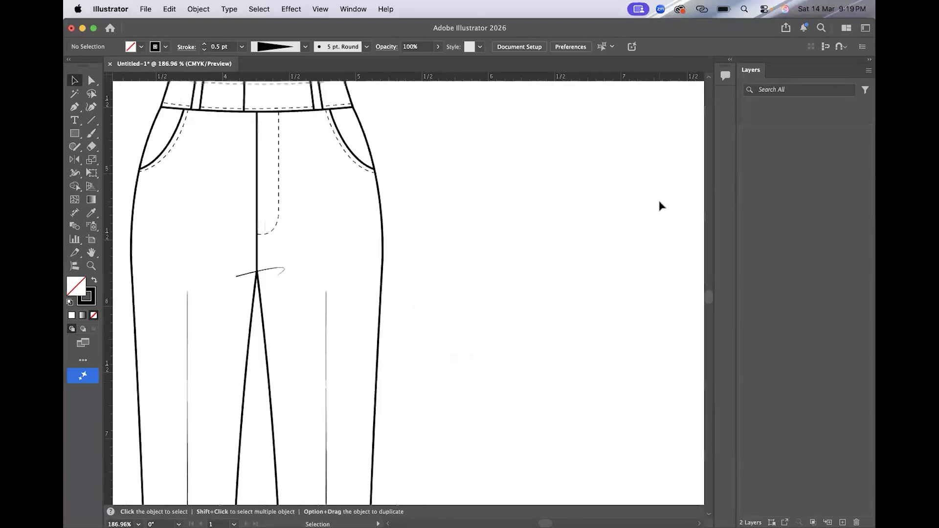
pyautogui.click(74, 107)
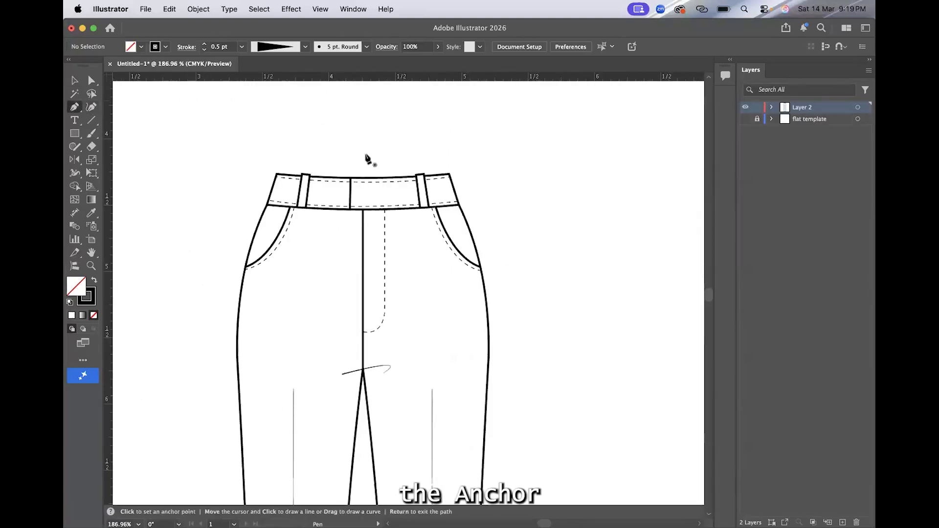
pyautogui.scroll(5, 366, 155)
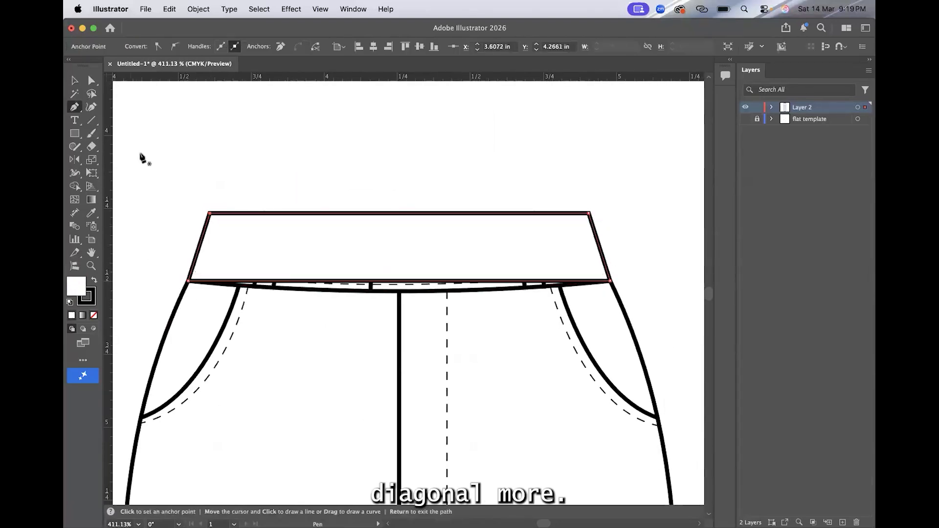
# Step: Bend the new waistband panel's upper and lower edges slightly upward with the Anchor Point tool
pyautogui.hotkey('shift', 'c')
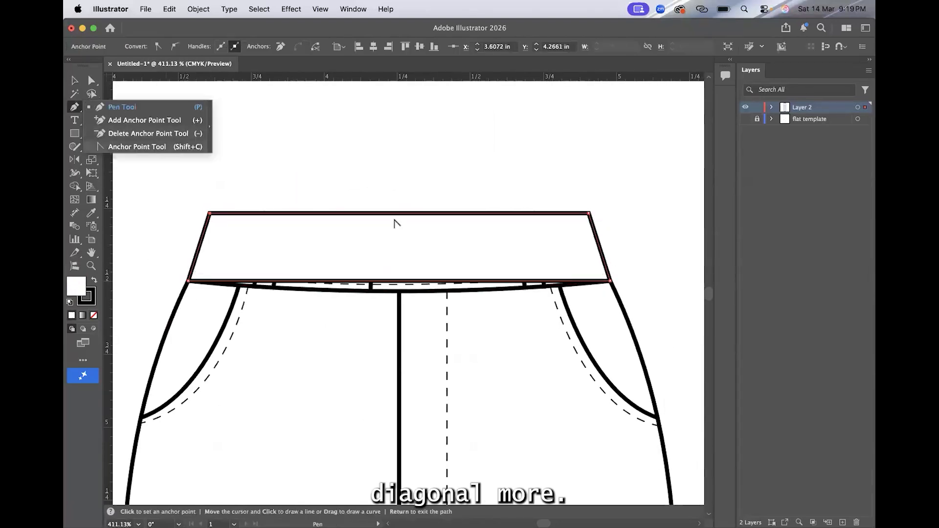
pyautogui.moveTo(394, 214); pyautogui.dragTo(395, 207)
pyautogui.moveTo(397, 282); pyautogui.dragTo(395, 275)
pyautogui.press('v')
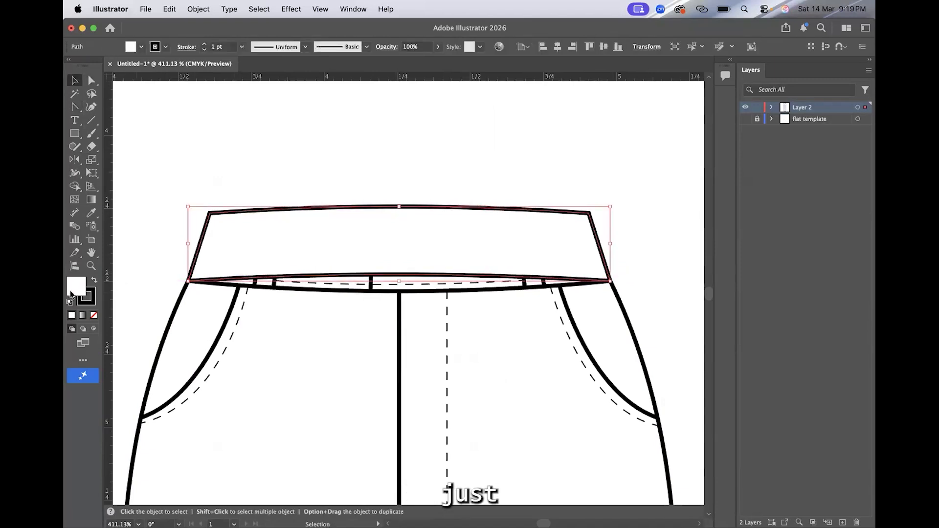
# Step: Fill the curved inner back waistband panel with light grey (#dbdbdb)
pyautogui.doubleClick(71, 294)
pyautogui.moveTo(517, 181); pyautogui.dragTo(503, 149)
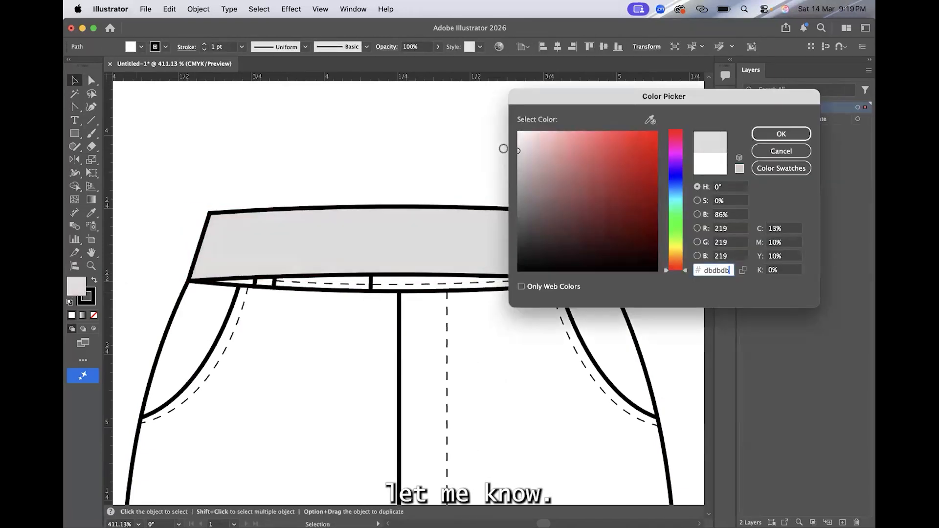
pyautogui.press('Return')
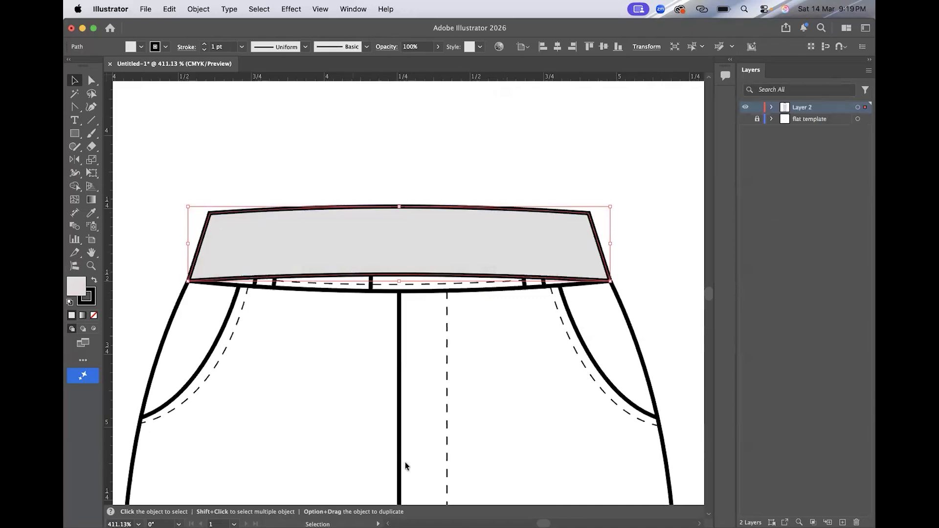
# Step: Send the grey inner waistband panel to the back, behind the trouser artwork
pyautogui.rightClick(353, 466)
pyautogui.moveTo(457, 464)
pyautogui.click(523, 496)
pyautogui.click(567, 149)
# Step: Make the flat template layer visible beneath the finished trouser drawing
pyautogui.scroll(-10, 566, 144)
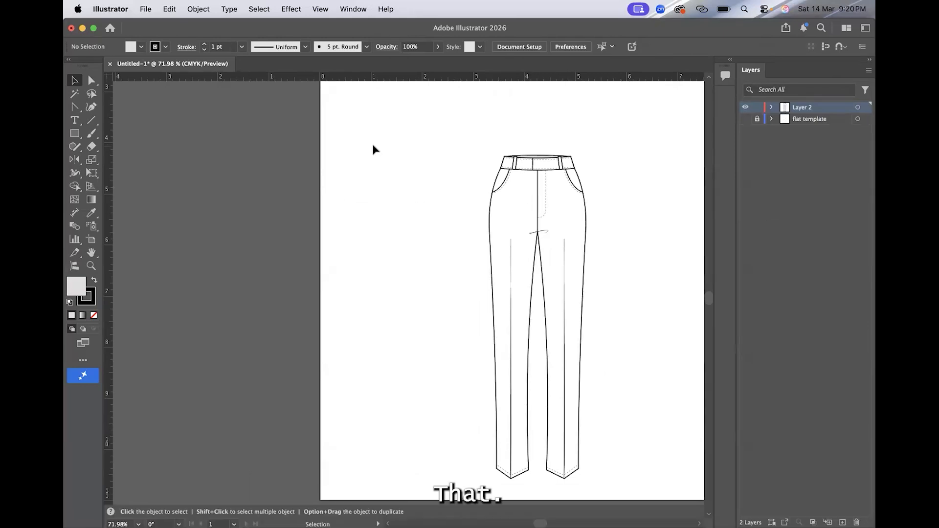
pyautogui.scroll(-5, 375, 149)
pyautogui.click(745, 119)
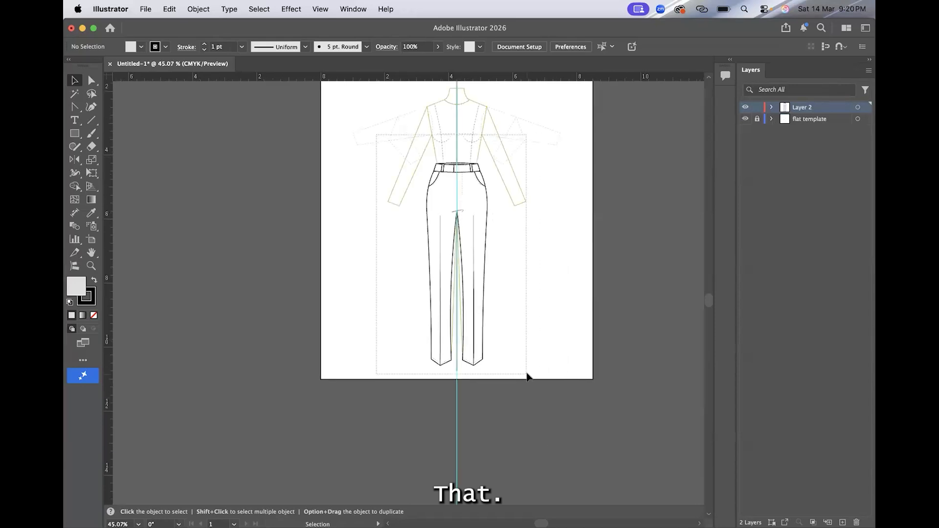
# Step: Group the whole trouser drawing and place a duplicate of it about 3 in to the left
pyautogui.click(475, 257)
pyautogui.rightClick(475, 256)
pyautogui.click(499, 233)
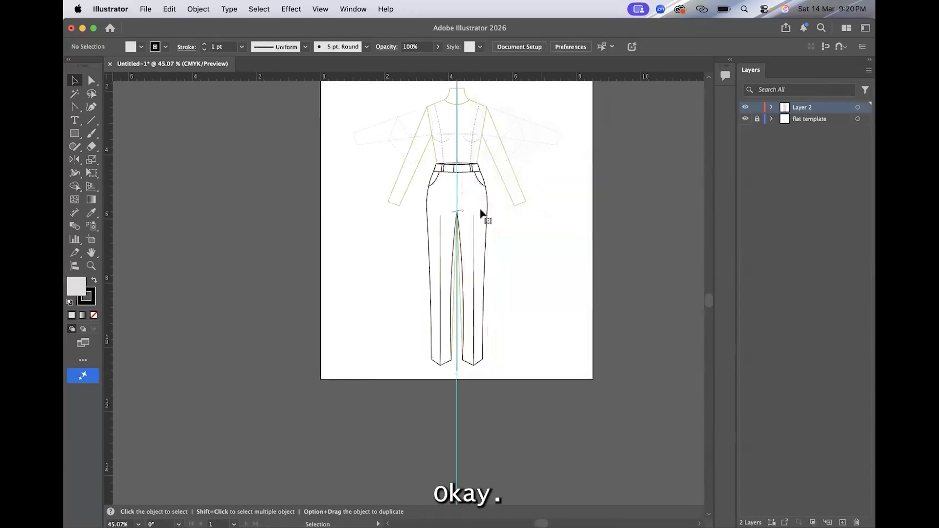
pyautogui.moveTo(483, 203); pyautogui.dragTo(388, 204)
pyautogui.click(419, 325)
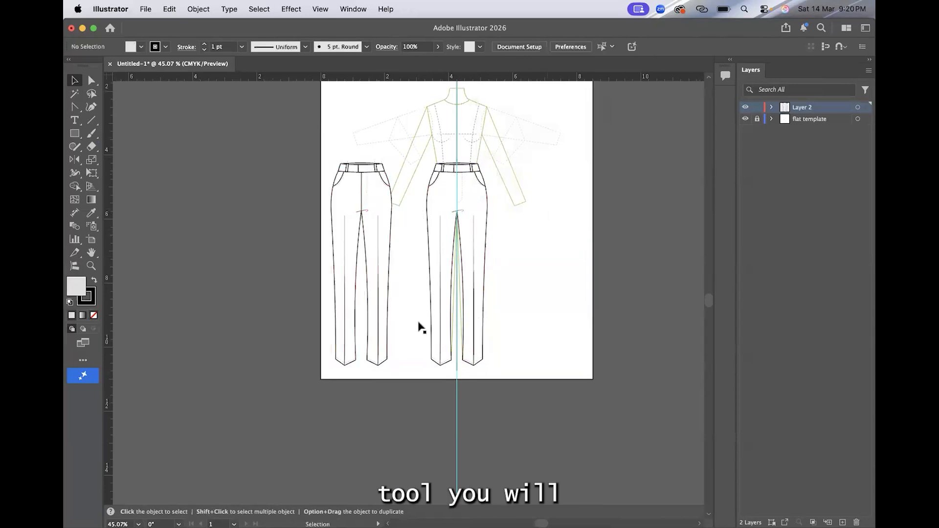
# Step: Isolate the trouser group on the template and delete its front pocket lines, pocket stitching and fly stitching
pyautogui.doubleClick(481, 196)
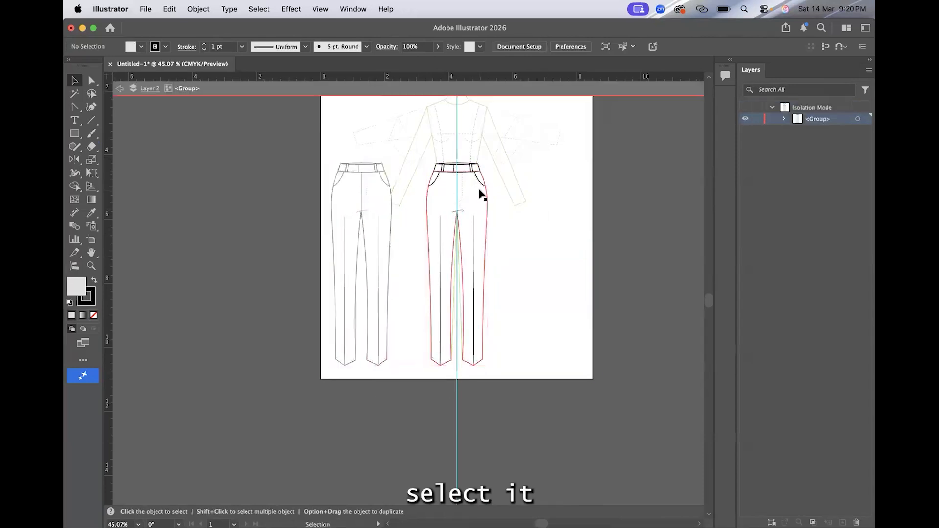
pyautogui.scroll(5, 478, 195)
pyautogui.click(470, 273)
pyautogui.press('Delete')
pyautogui.click(553, 253)
pyautogui.press('Delete')
pyautogui.click(565, 259)
pyautogui.press('Delete')
pyautogui.click(346, 225)
# Step: Delete the belt loops, the front waistband panel and its short vertical opening line from the isolated trousers
pyautogui.press('Delete')
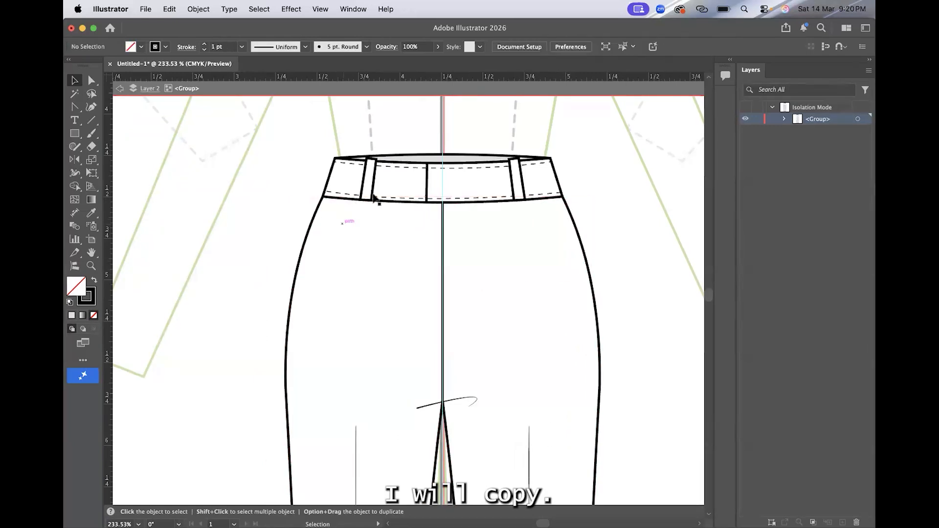
pyautogui.click(372, 195)
pyautogui.press('Delete')
pyautogui.click(384, 181)
pyautogui.press('Delete')
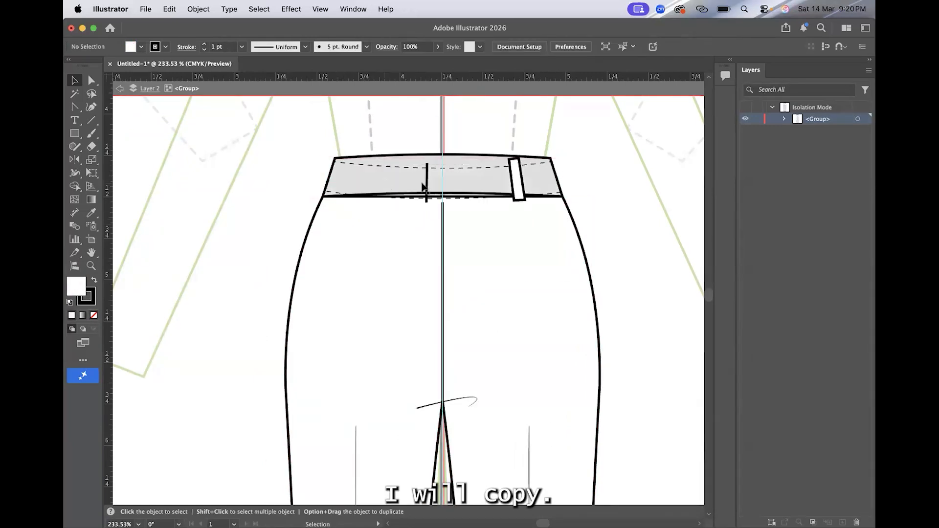
pyautogui.click(427, 186)
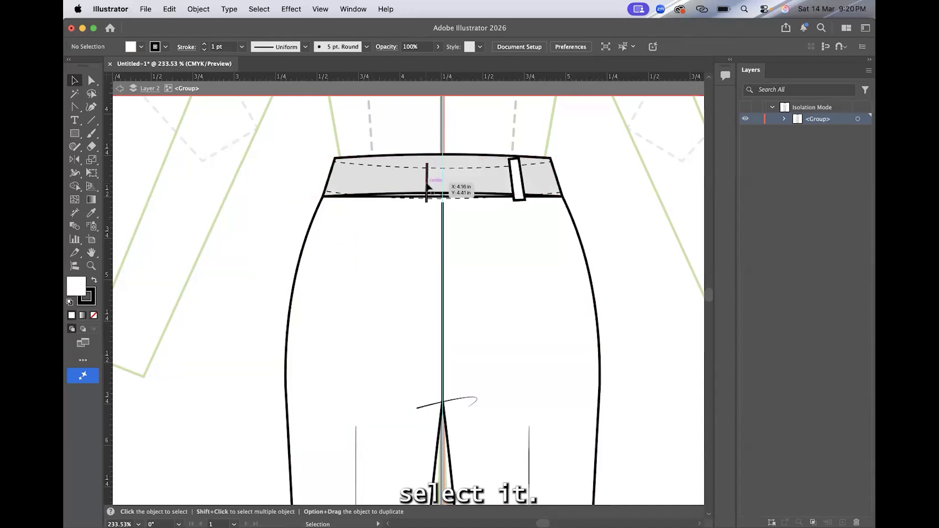
pyautogui.press('Delete')
# Step: Change the remaining grey back waistband panel's fill to white
pyautogui.click(76, 109)
pyautogui.press('v')
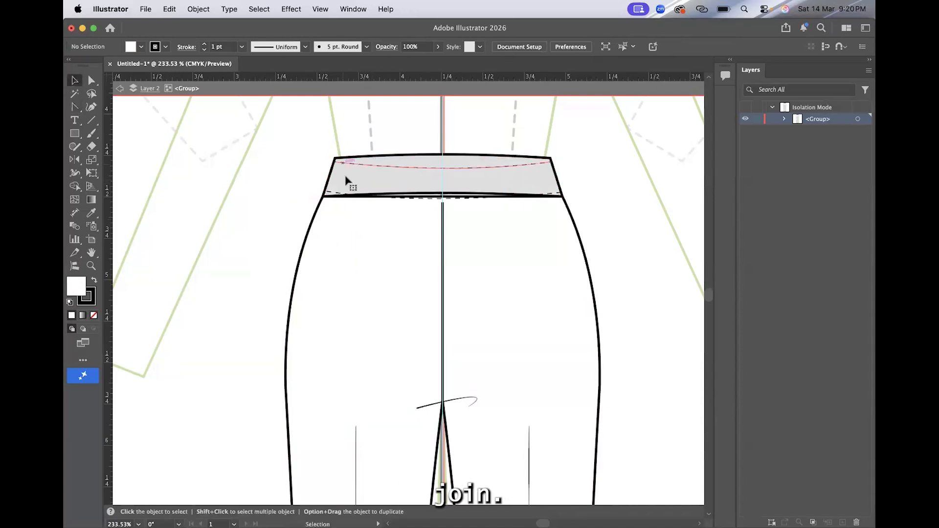
pyautogui.click(346, 180)
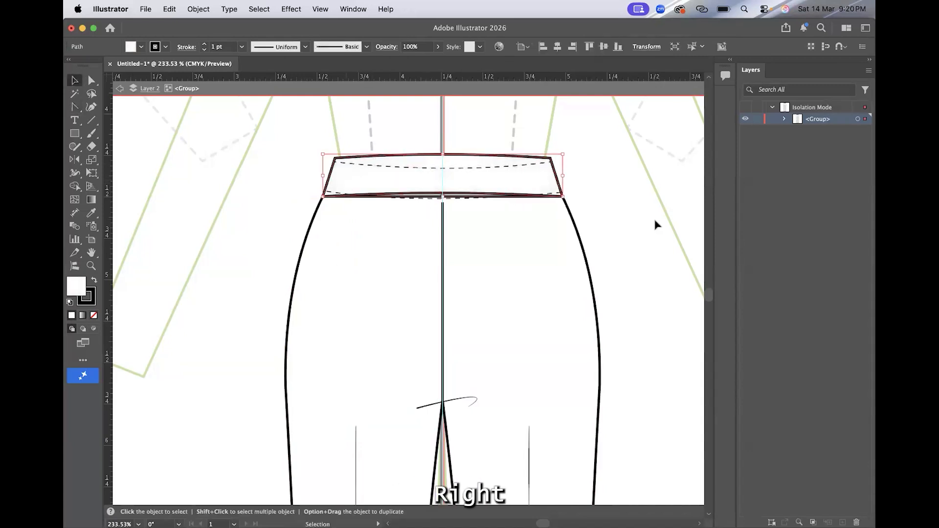
pyautogui.click(641, 175)
pyautogui.scroll(5, 503, 178)
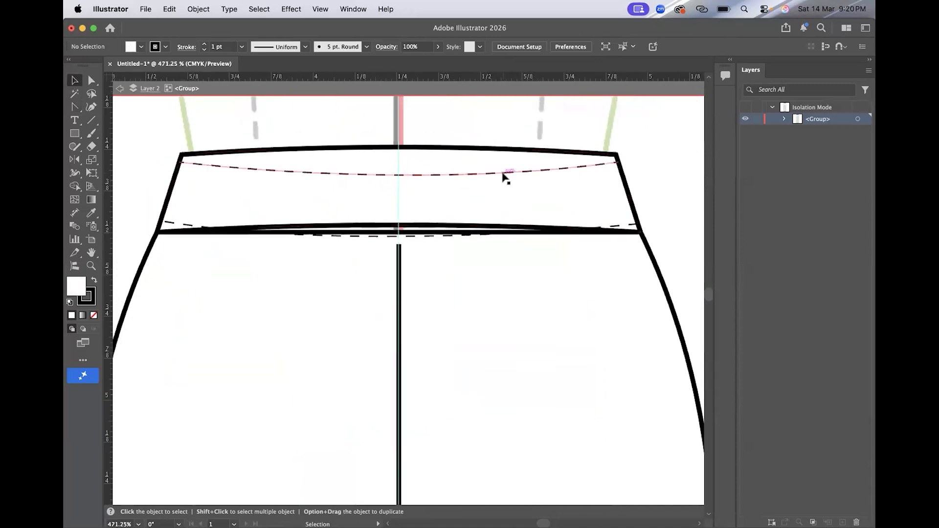
pyautogui.scroll(-8, 435, 243)
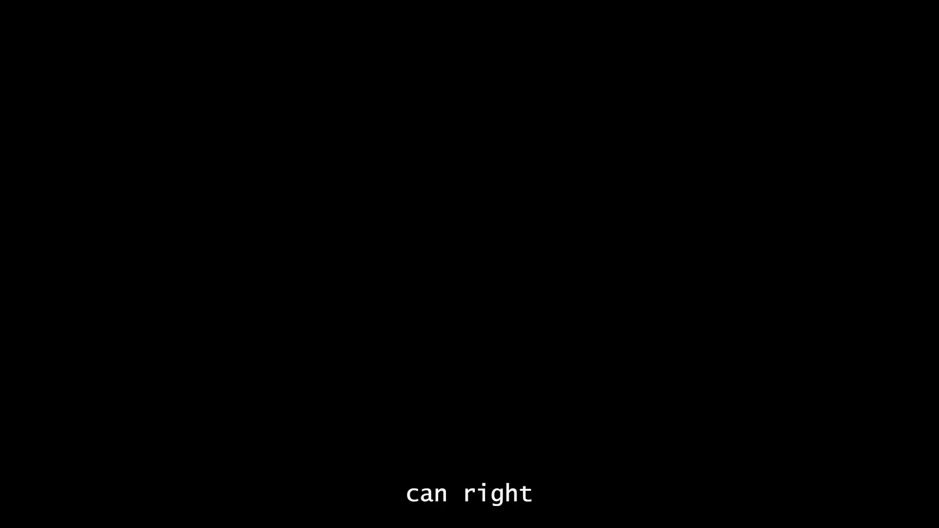